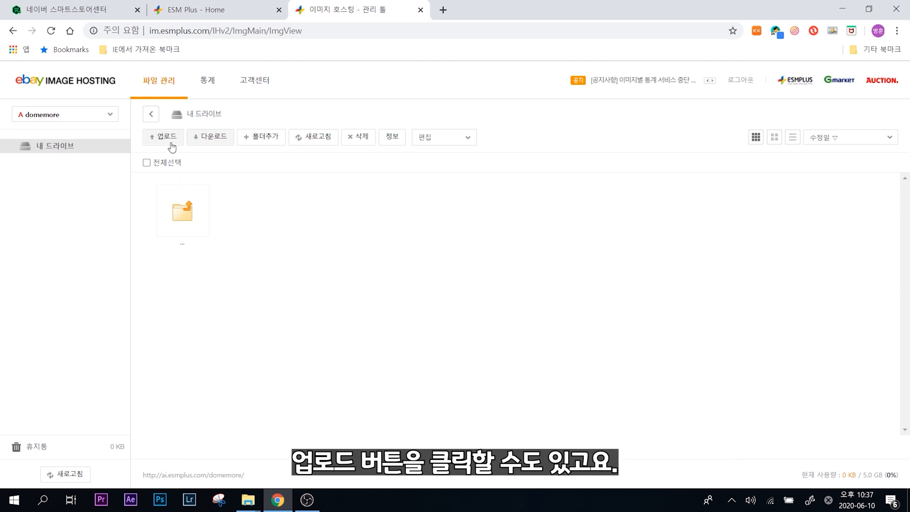
# Bring up the 이미지 folder window, move it beside the hosting drive, and try to bring the coolsale image over.
pyautogui.moveTo(248, 500)
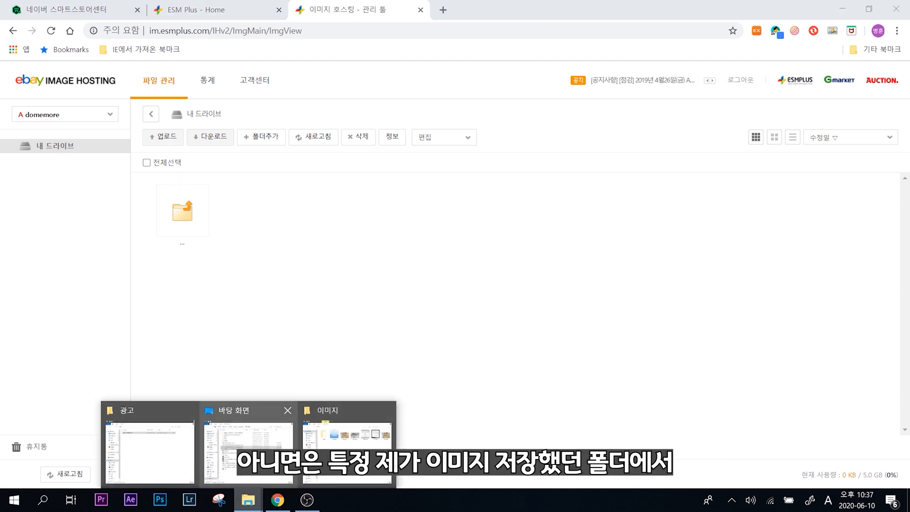
pyautogui.click(345, 444)
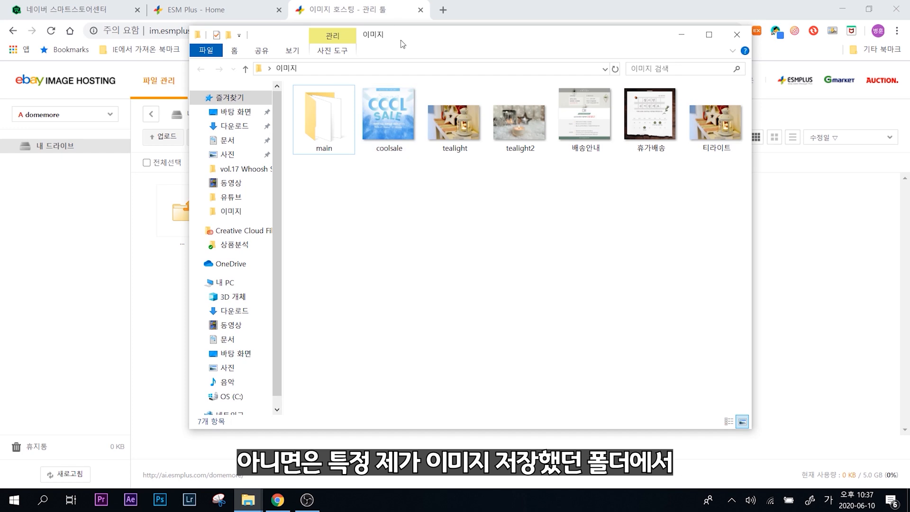
pyautogui.moveTo(402, 44); pyautogui.dragTo(601, 62)
pyautogui.moveTo(601, 130); pyautogui.dragTo(332, 236)
pyautogui.click(585, 236)
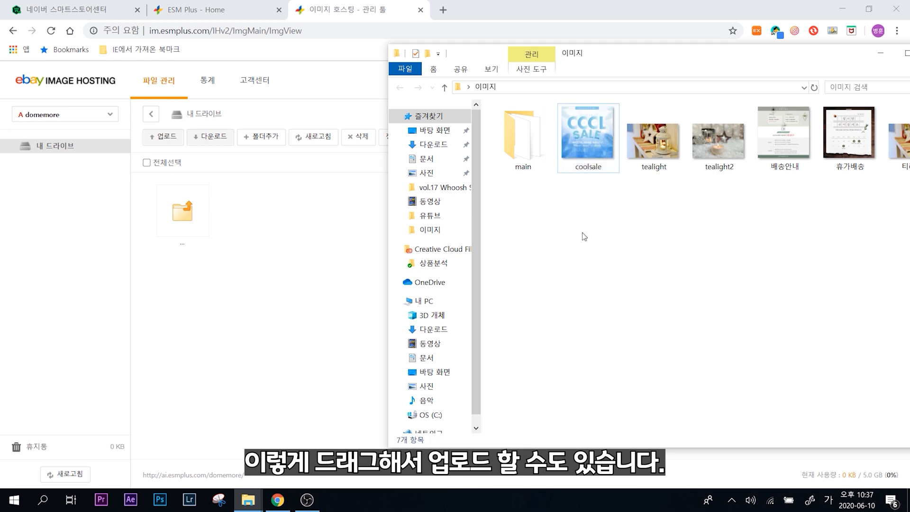
pyautogui.click(350, 245)
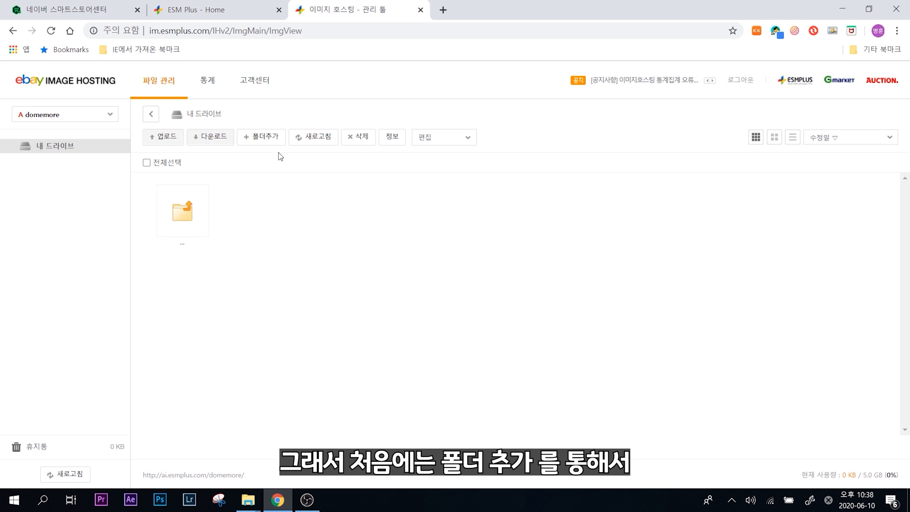
# Add a new folder named tealight to 내 드라이브 and save the changed name.
pyautogui.click(265, 142)
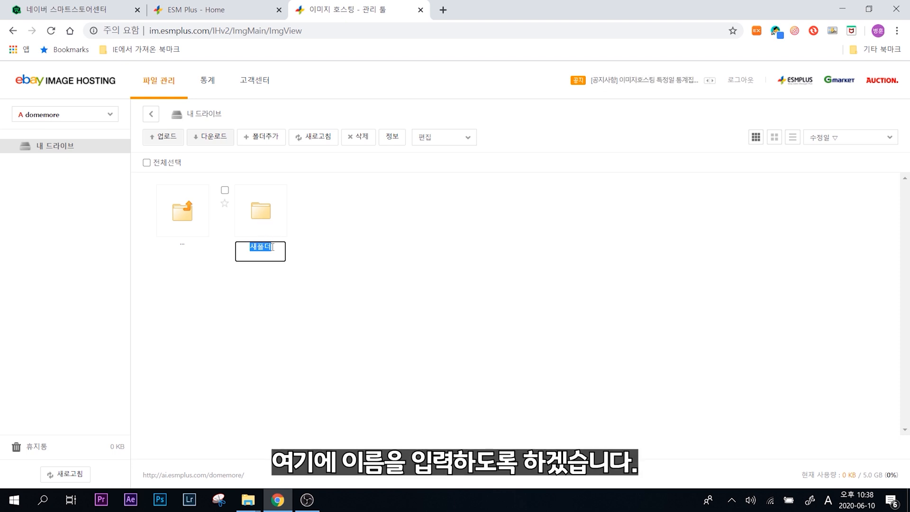
pyautogui.press('BackSpace')
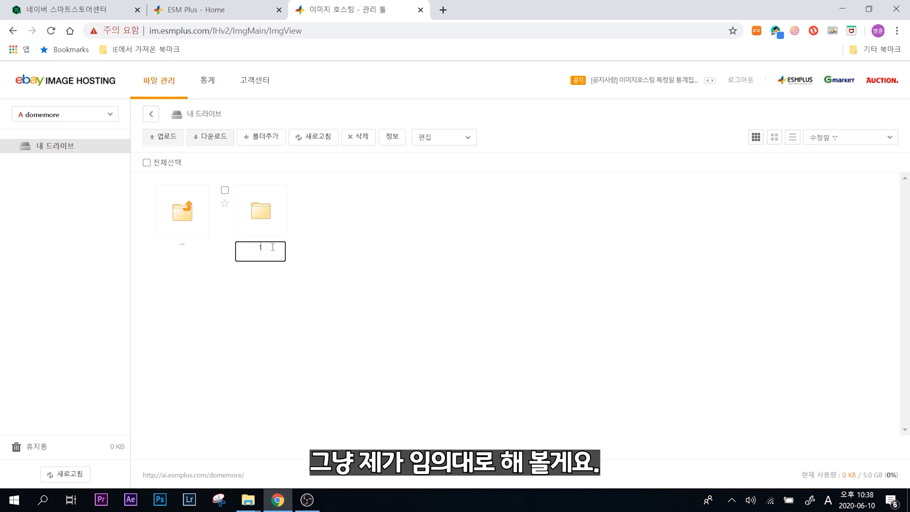
pyautogui.write('tealight')
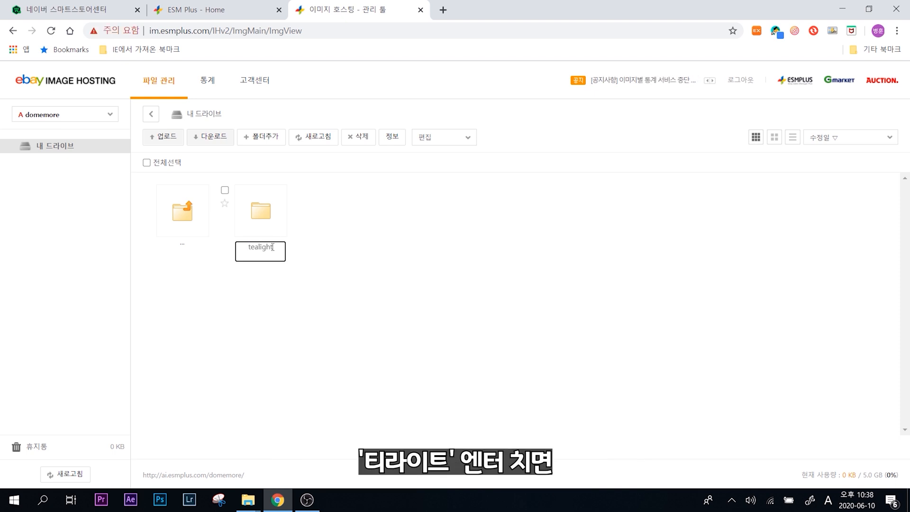
pyautogui.press('Return')
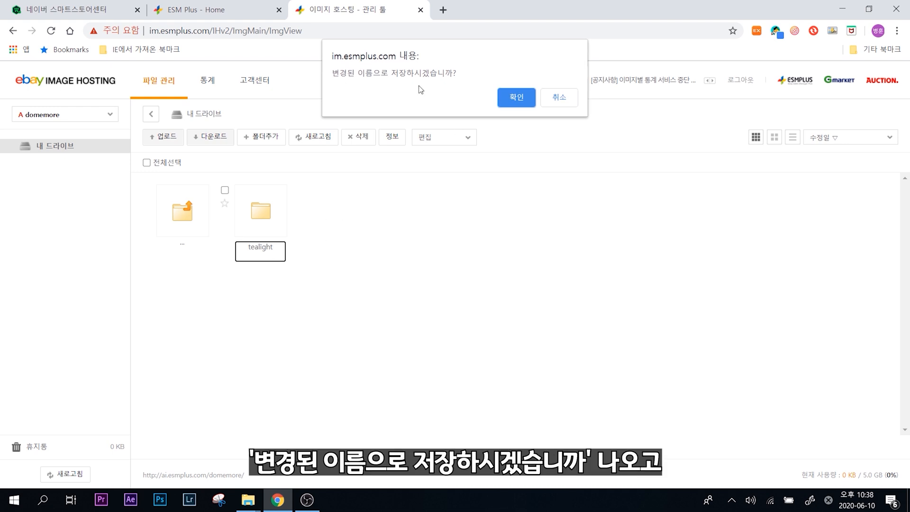
pyautogui.click(517, 98)
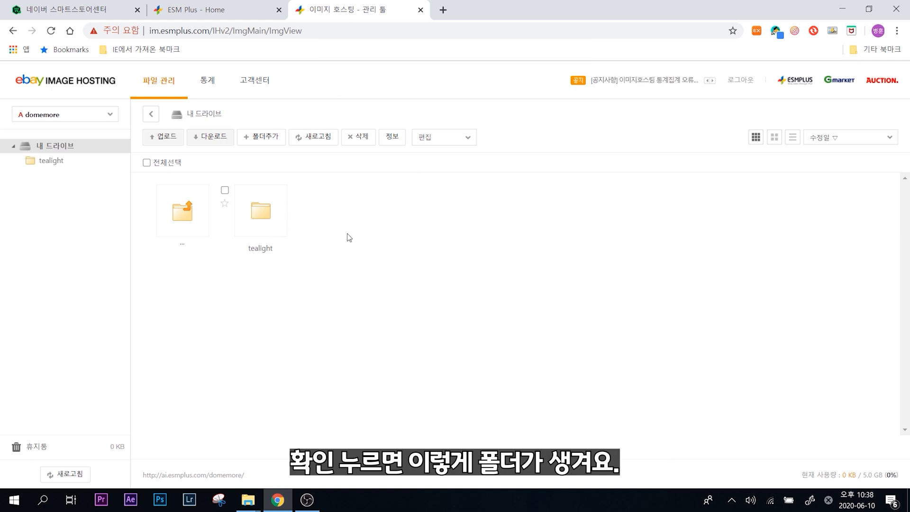
# Open the tealight hosting folder and upload tealight.jpg into it from the local 이미지 folder.
pyautogui.doubleClick(256, 220)
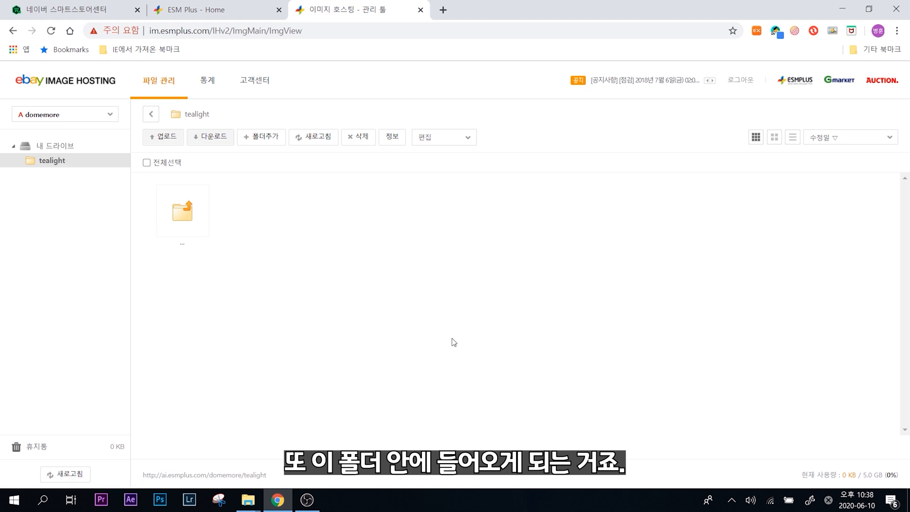
pyautogui.moveTo(248, 500)
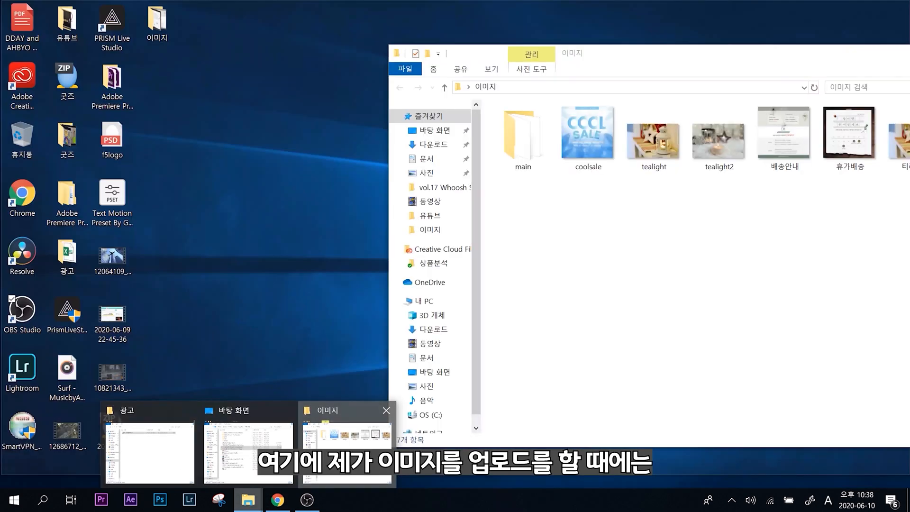
pyautogui.click(347, 445)
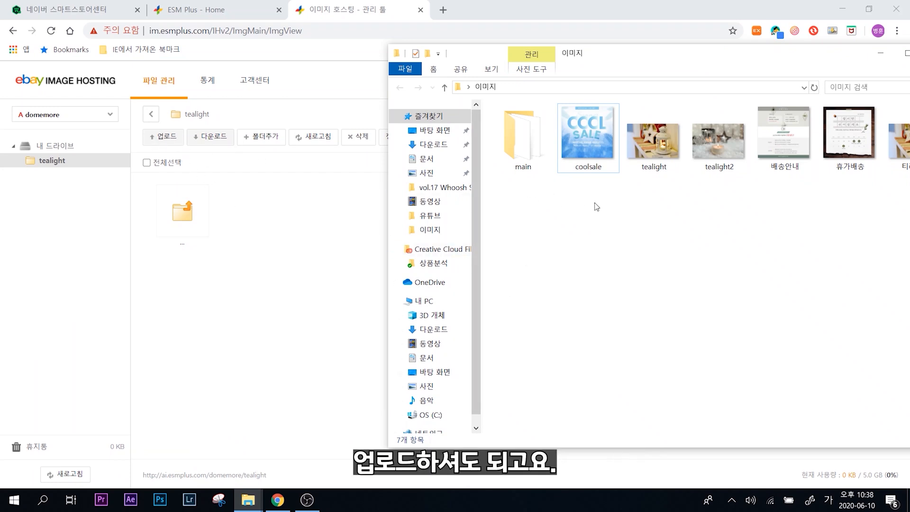
pyautogui.moveTo(652, 148); pyautogui.dragTo(300, 292)
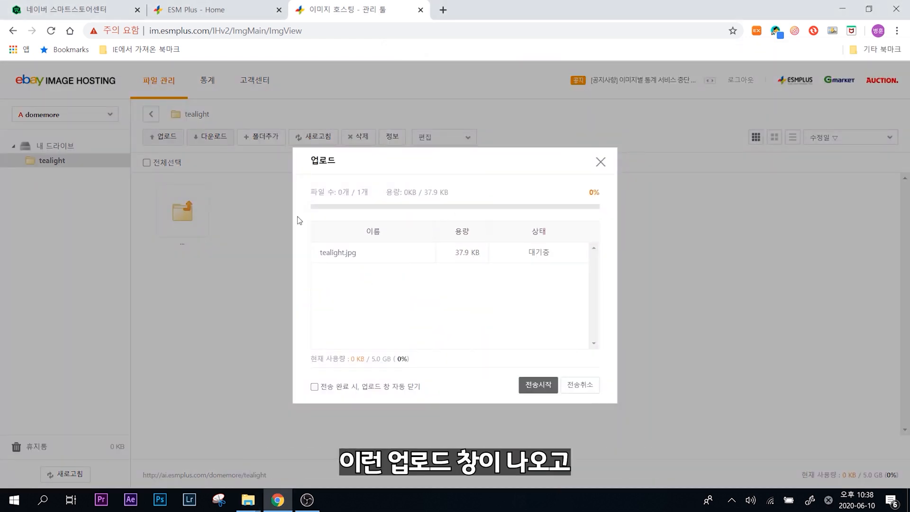
pyautogui.click(533, 384)
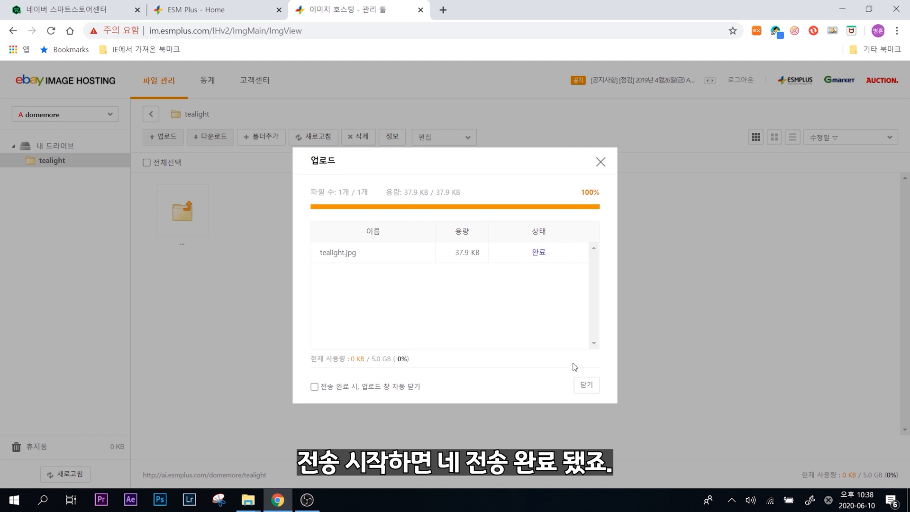
pyautogui.click(584, 386)
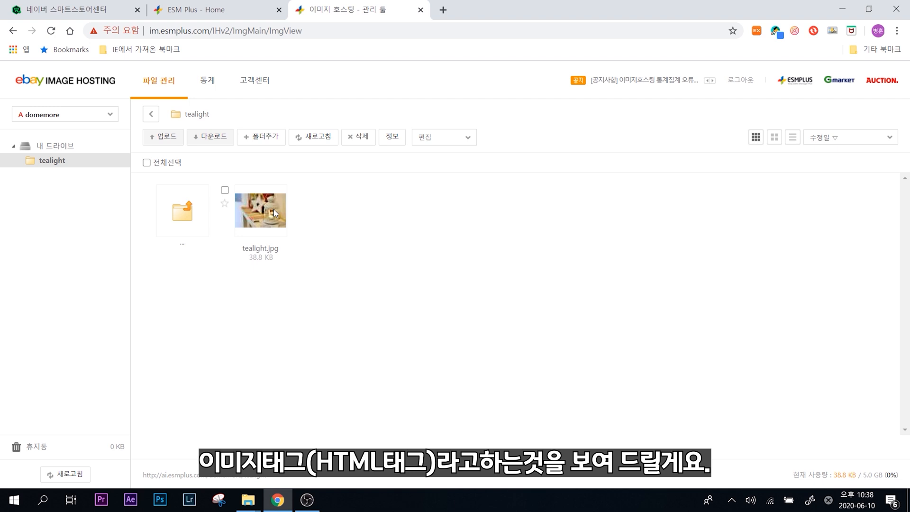
# Copy the HTML image tag of the uploaded tealight.jpg.
pyautogui.rightClick(256, 209)
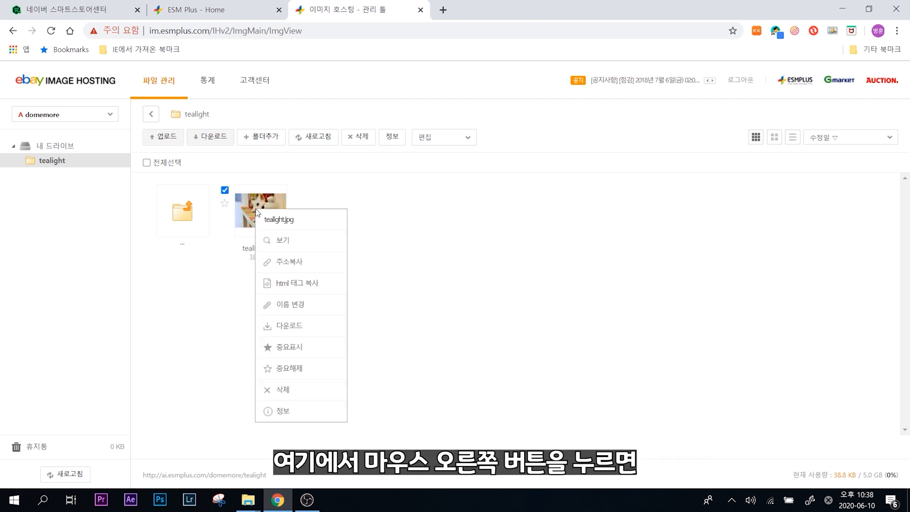
pyautogui.click(298, 283)
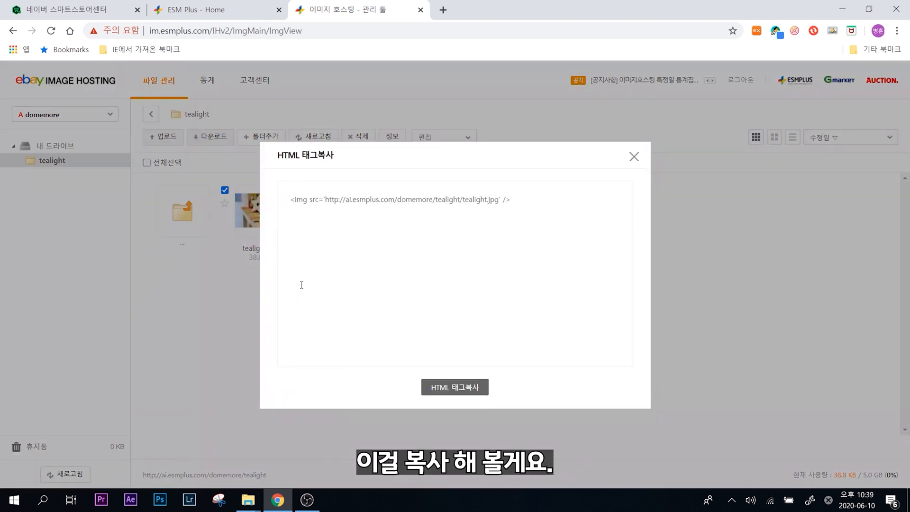
pyautogui.moveTo(291, 199); pyautogui.dragTo(523, 204)
pyautogui.hotkey('ctrl', 'c')
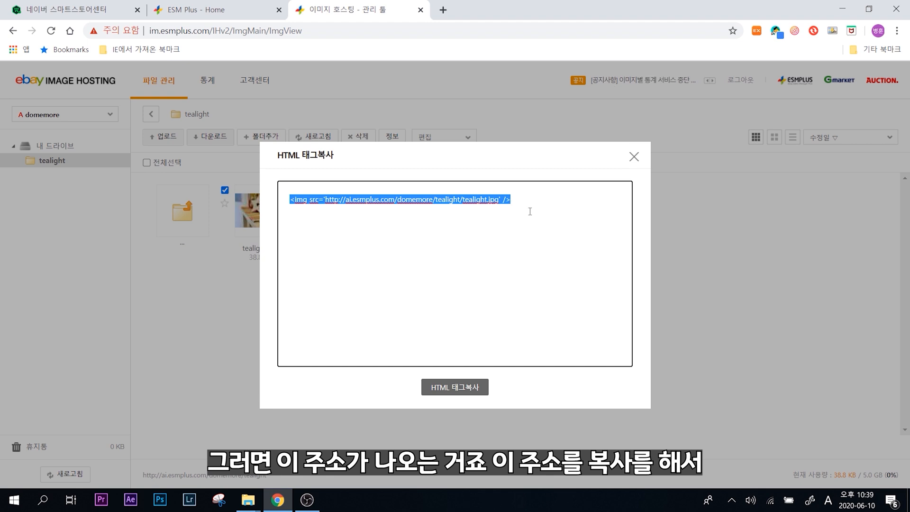
pyautogui.click(472, 386)
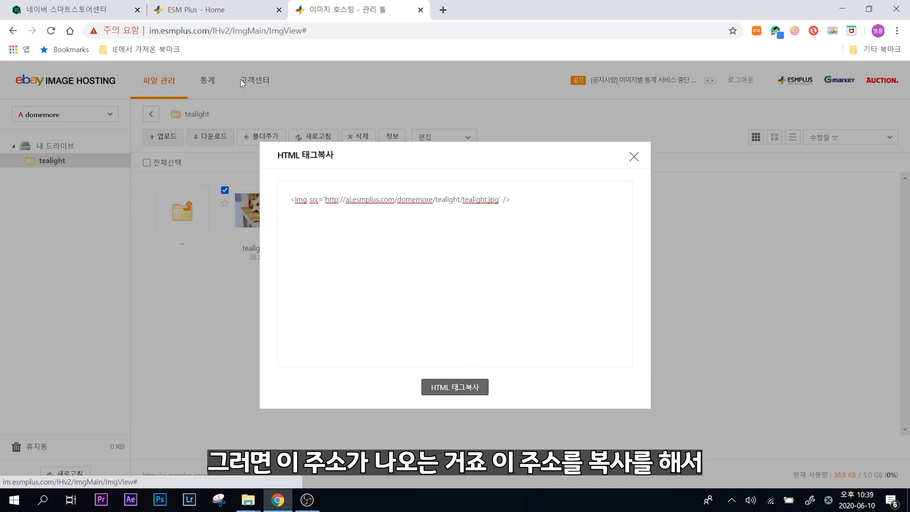
# Switch to the Naver Smart Store product page and paste the image tag into the 상세설명 section as HTML.
pyautogui.click(76, 9)
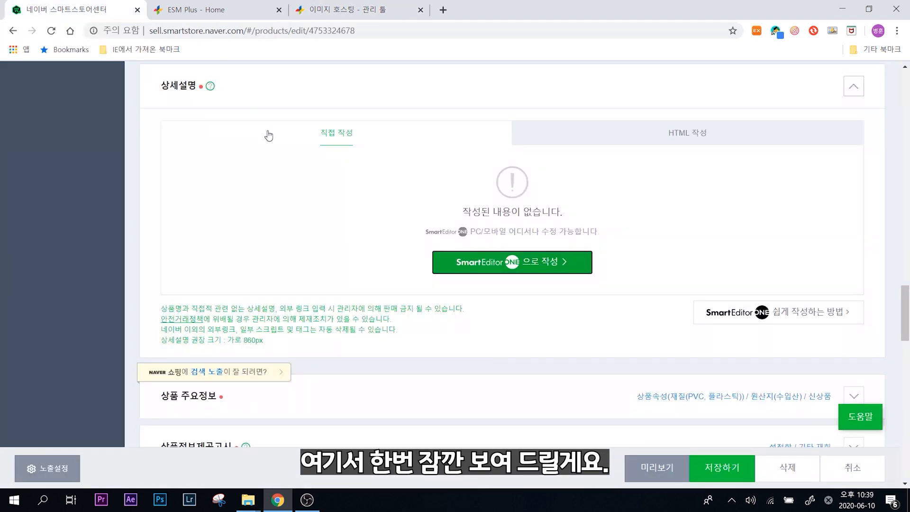
pyautogui.click(668, 140)
pyautogui.click(447, 175)
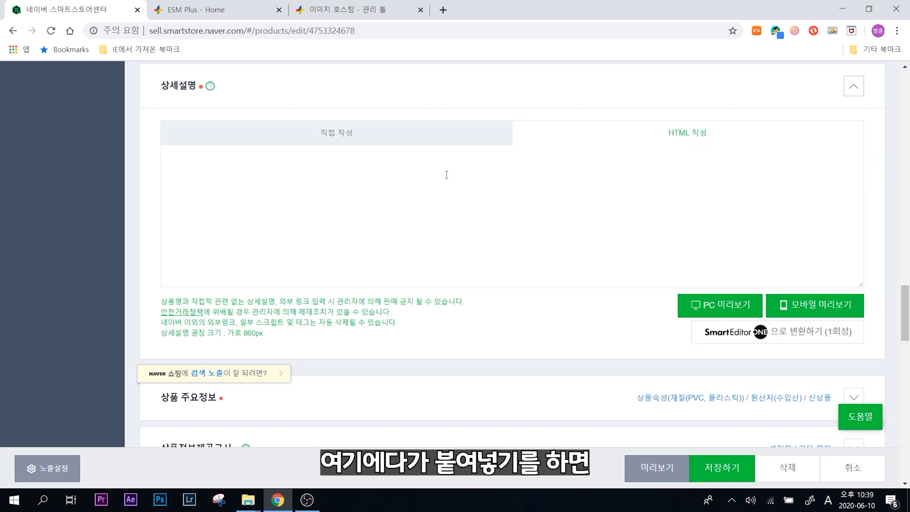
pyautogui.hotkey('ctrl', 'v')
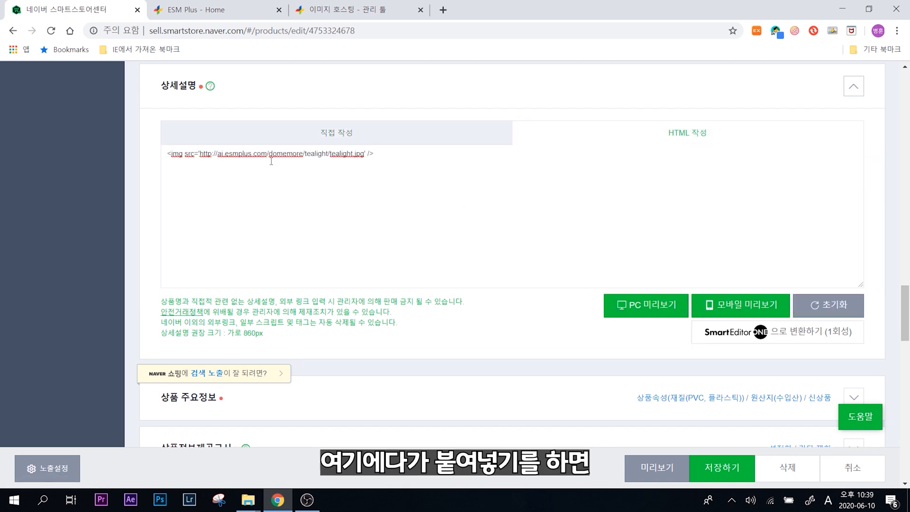
# Examine the pasted tag and its image in the PC preview of the detail description, and close the preview.
pyautogui.moveTo(392, 158); pyautogui.dragTo(143, 160)
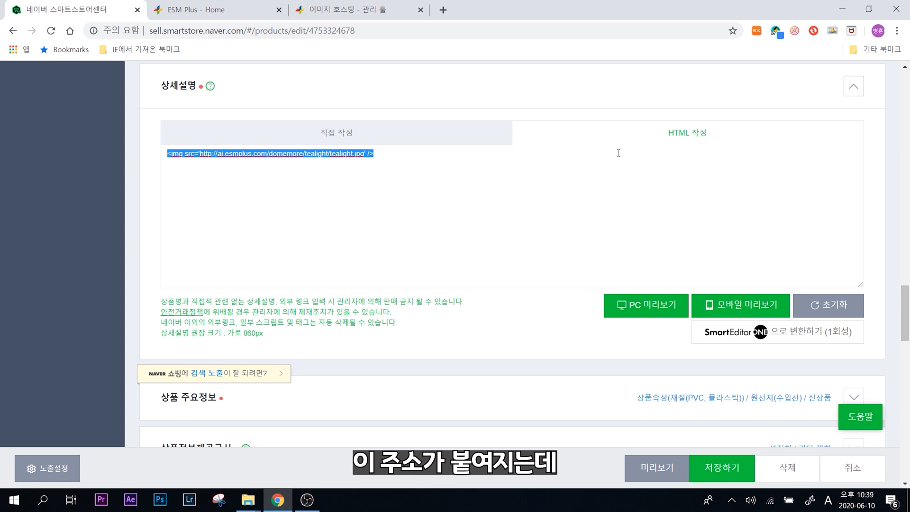
pyautogui.click(684, 302)
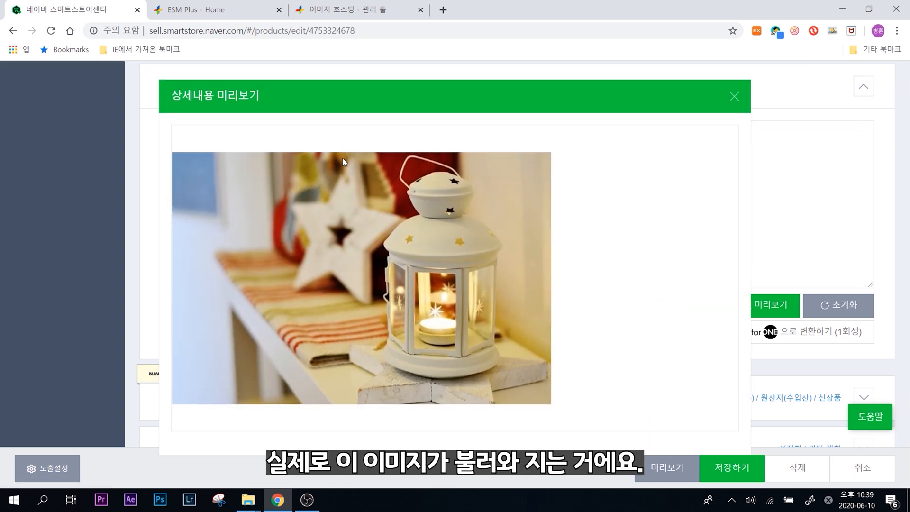
pyautogui.click(735, 97)
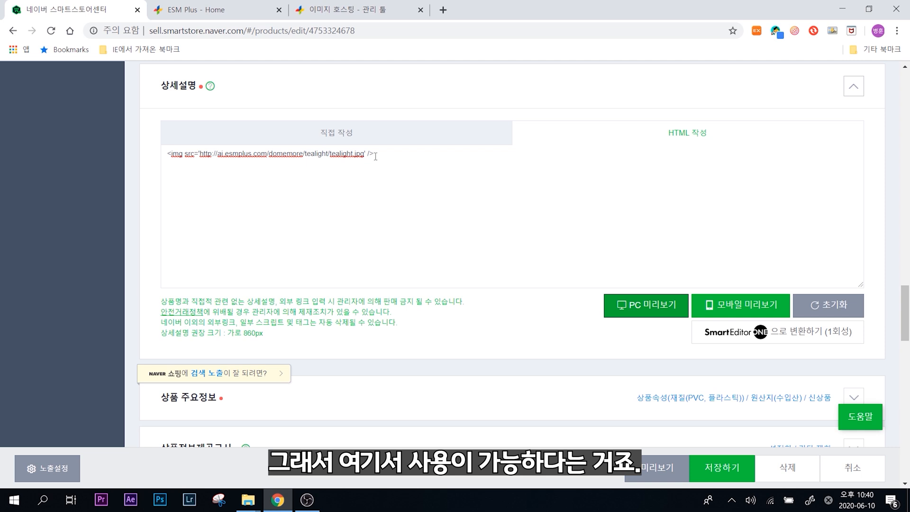
# Return to the image hosting site and upload 티라이트.jpg from the local 이미지 folder into the tealight folder.
pyautogui.click(359, 16)
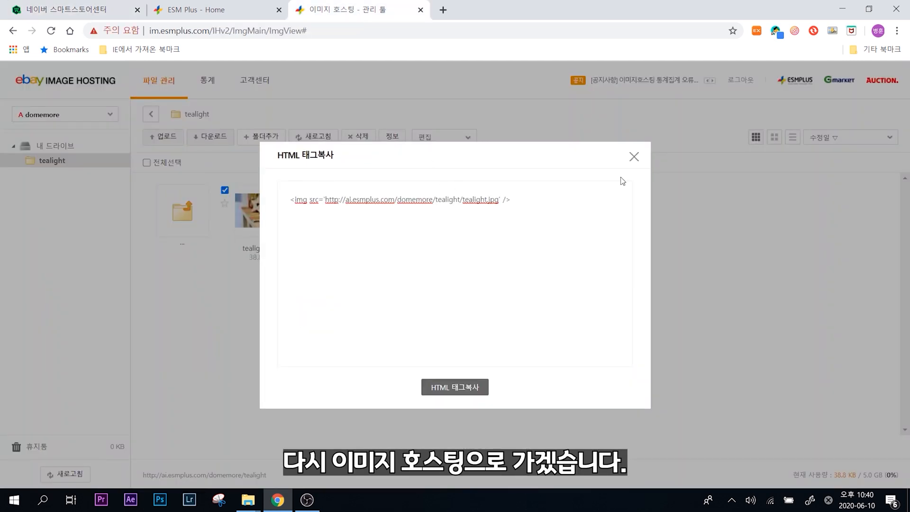
pyautogui.click(634, 158)
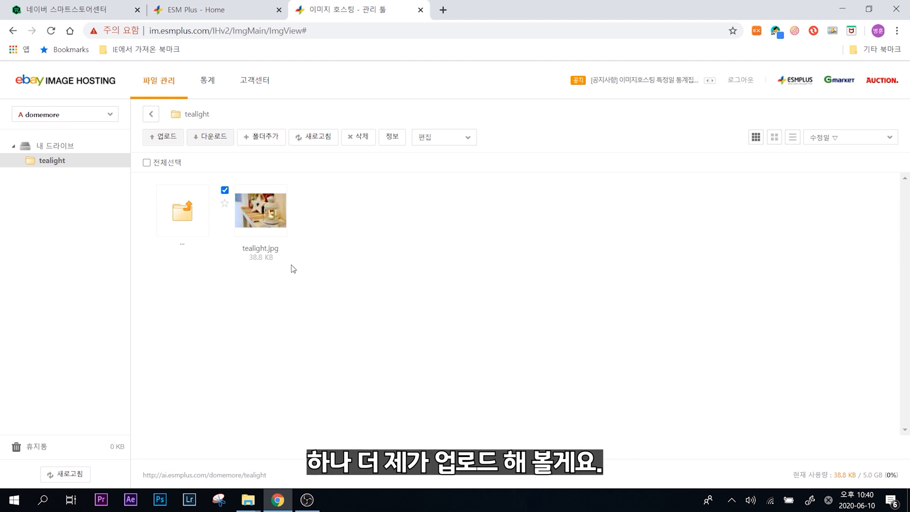
pyautogui.moveTo(255, 497)
pyautogui.click(344, 446)
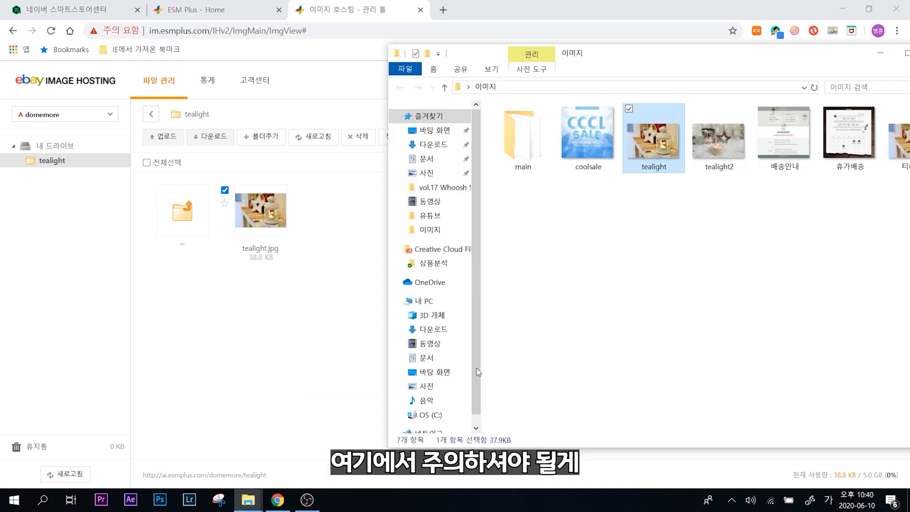
pyautogui.moveTo(778, 50); pyautogui.dragTo(650, 51)
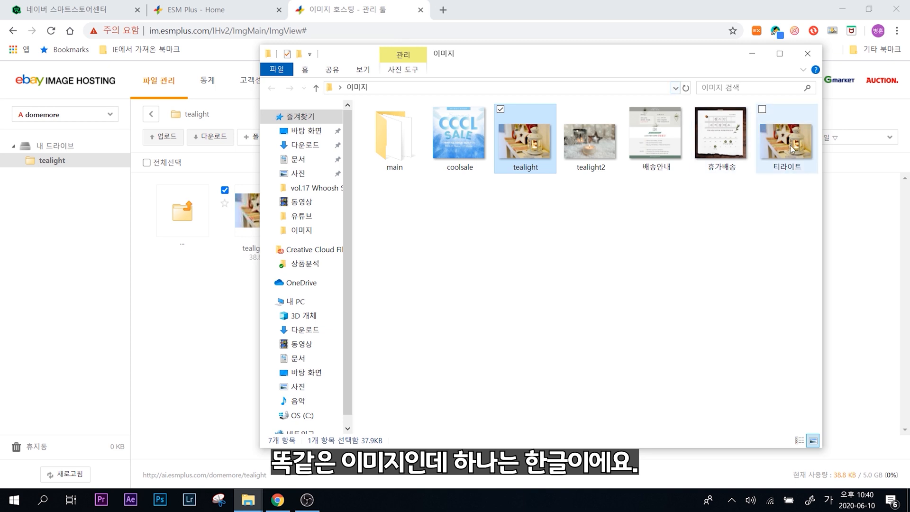
pyautogui.moveTo(787, 142); pyautogui.dragTo(212, 305)
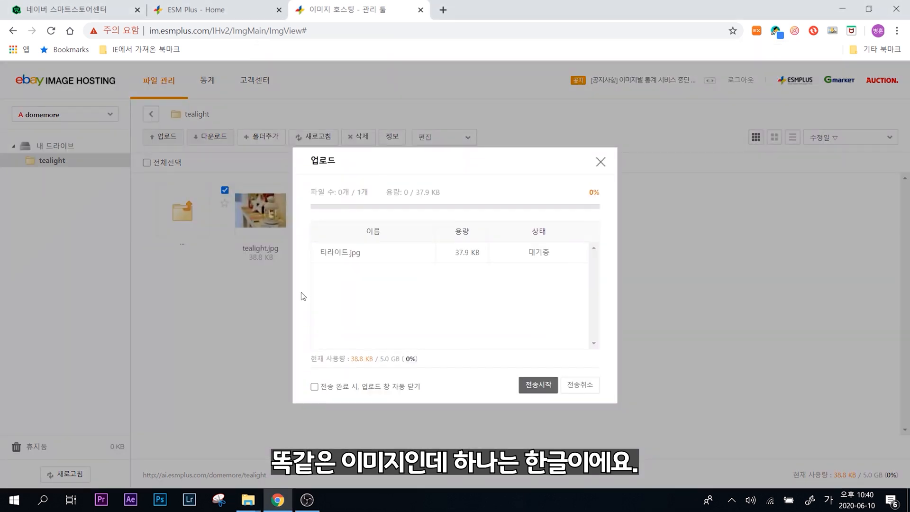
pyautogui.click(525, 382)
pyautogui.click(584, 385)
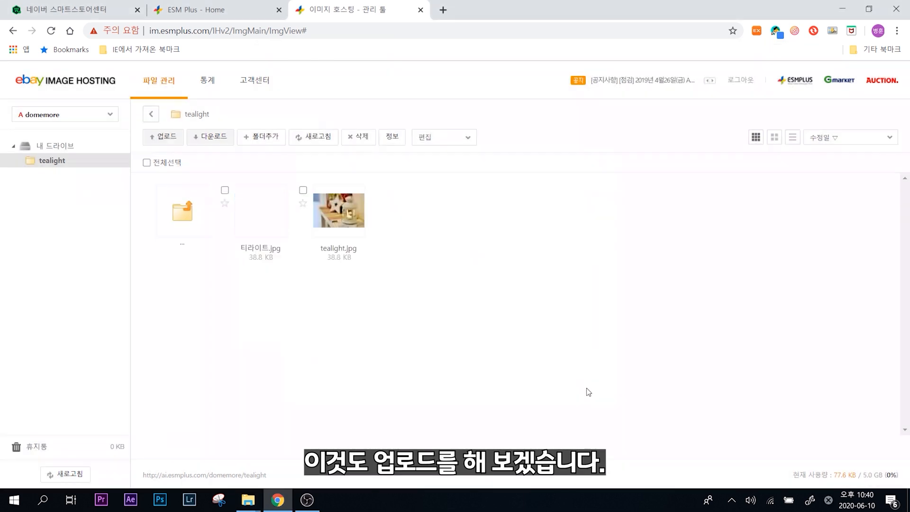
# Copy the HTML image tag of the uploaded 티라이트.jpg.
pyautogui.rightClick(260, 216)
pyautogui.click(319, 314)
pyautogui.click(315, 231)
pyautogui.hotkey('ctrl', 'c')
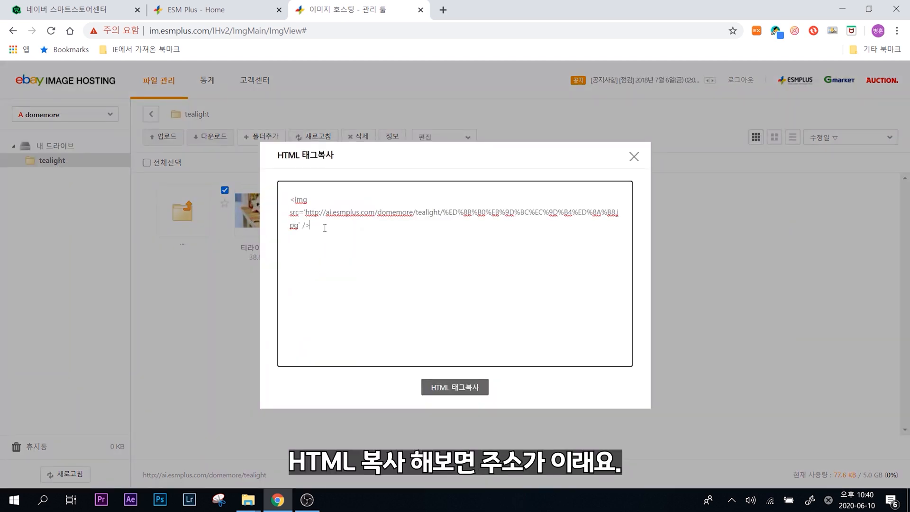
pyautogui.click(457, 390)
# Paste the 티라이트.jpg tag into a new Notepad document, widen its window, and minimize it.
pyautogui.click(15, 500)
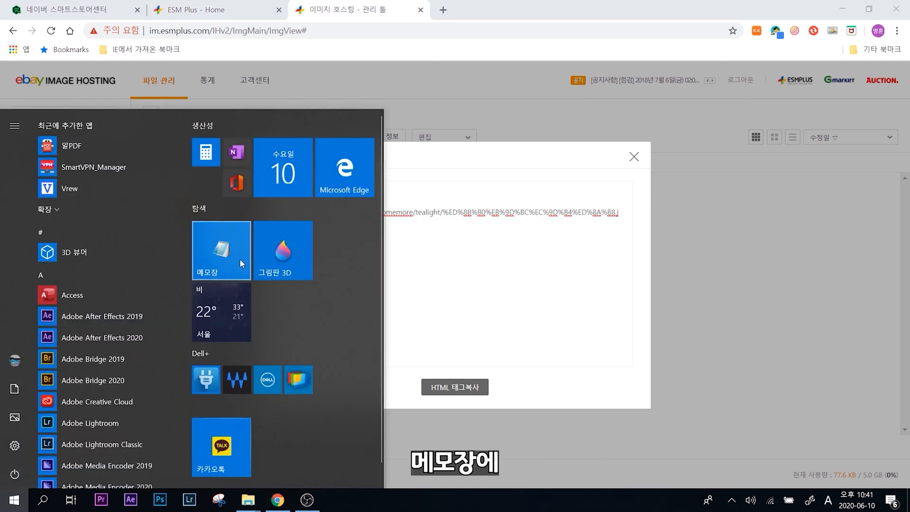
pyautogui.click(240, 260)
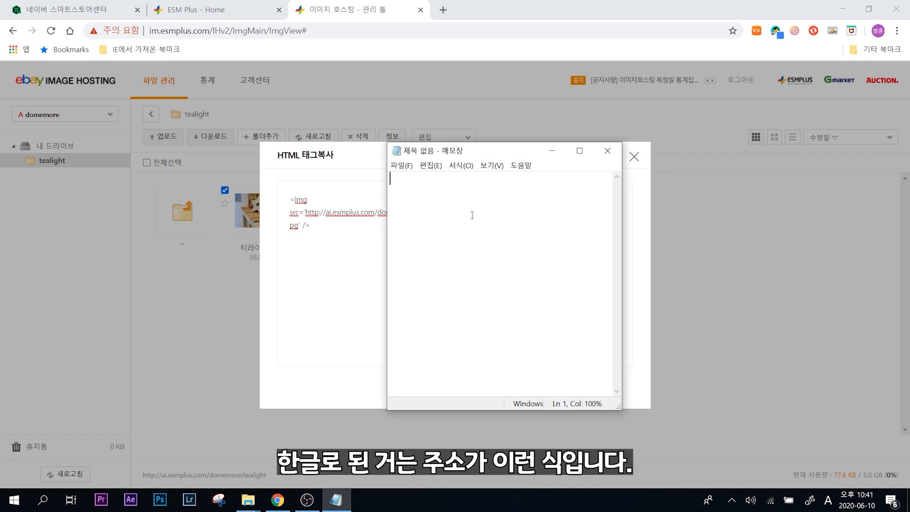
pyautogui.hotkey('ctrl', 'v')
pyautogui.moveTo(620, 408); pyautogui.dragTo(906, 394)
pyautogui.click(837, 151)
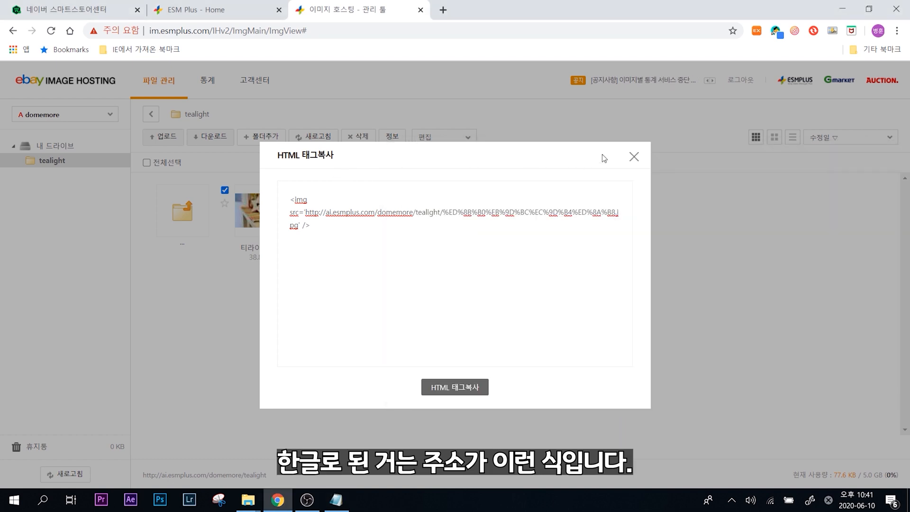
# Close the 티라이트.jpg tag dialog and copy the HTML image tag of tealight.jpg.
pyautogui.click(634, 157)
pyautogui.rightClick(346, 213)
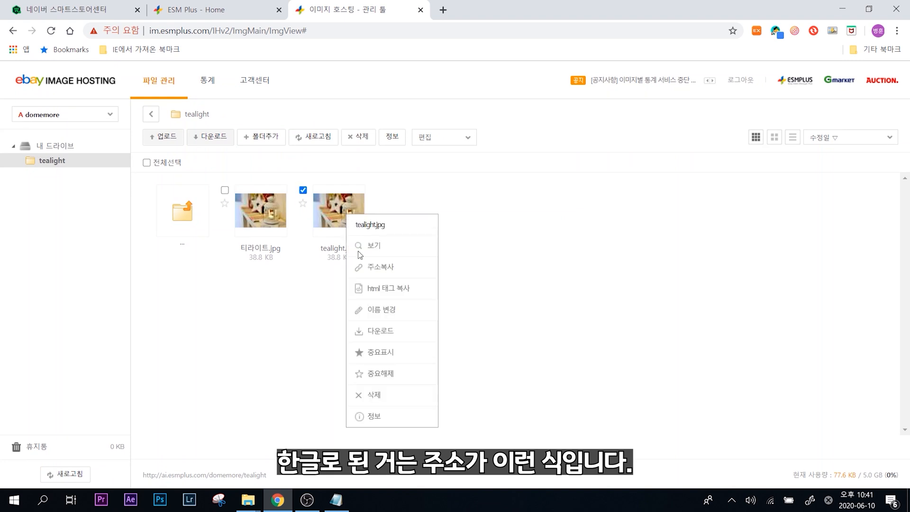
pyautogui.click(386, 290)
pyautogui.click(448, 388)
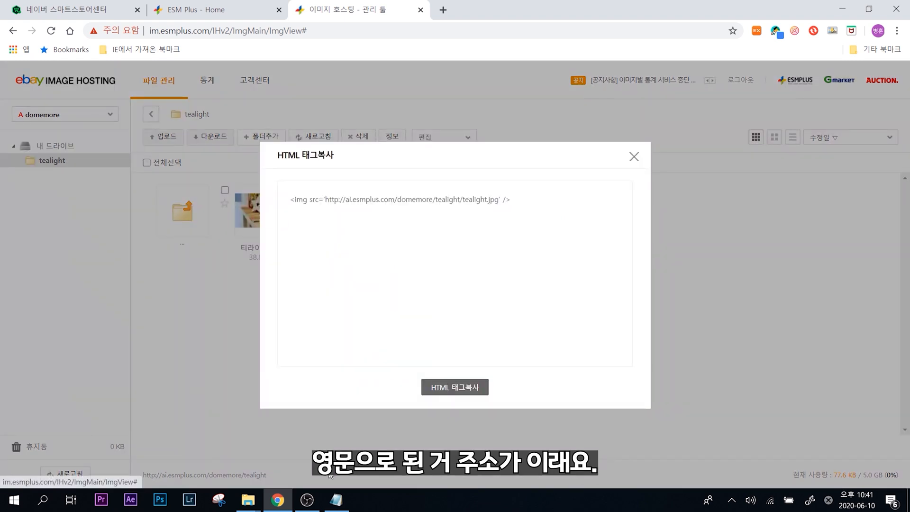
# Paste the tealight.jpg tag into the Notepad document below the 티라이트.jpg tag, leaving blank lines between them.
pyautogui.click(337, 500)
pyautogui.click(518, 298)
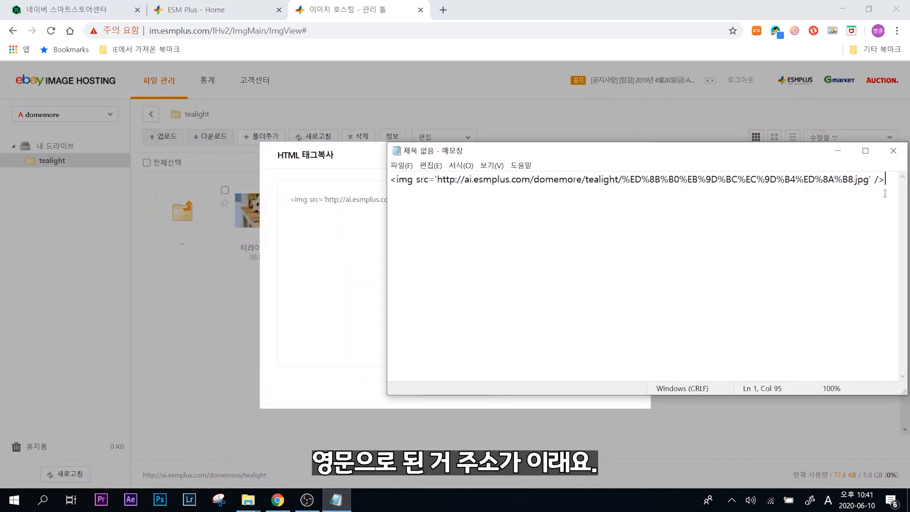
pyautogui.press('Return')
pyautogui.press('Return')
pyautogui.hotkey('ctrl', 'v')
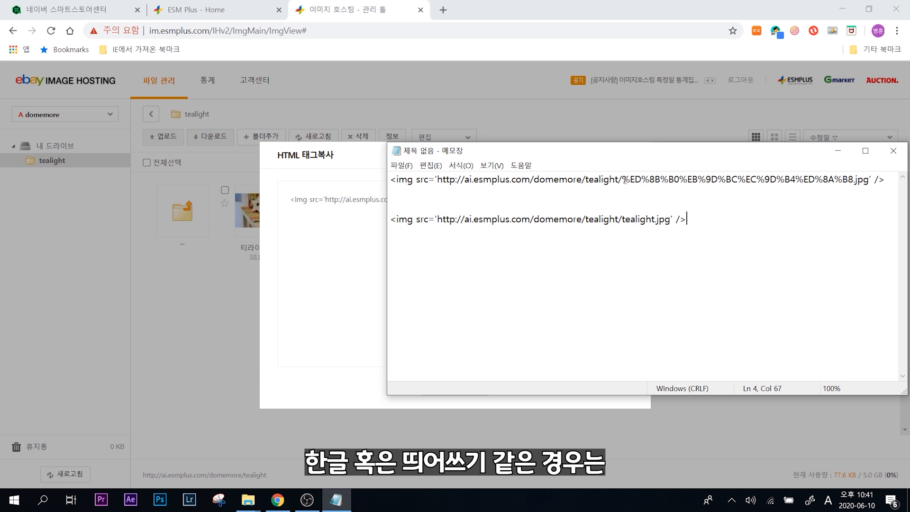
# Compare the encoded Korean file name in the first Notepad tag with the readable address in the tealight.jpg tag.
pyautogui.moveTo(622, 180); pyautogui.dragTo(848, 180)
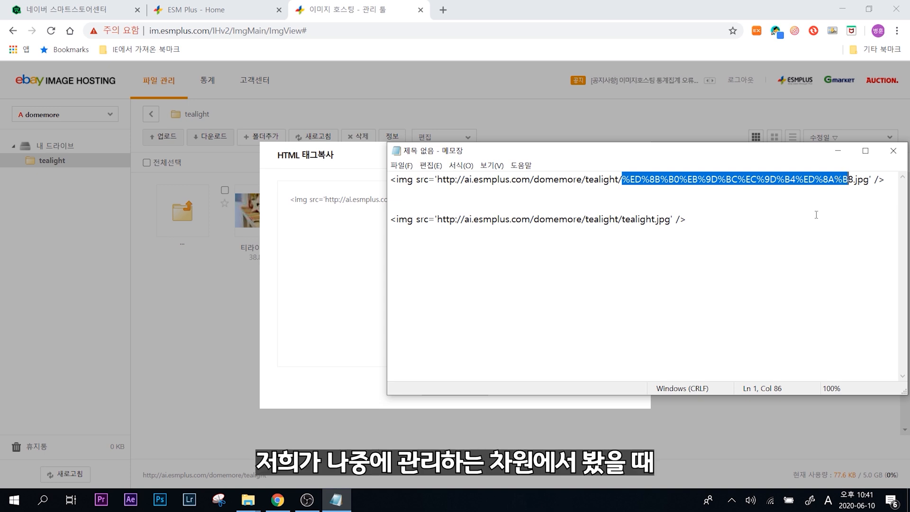
pyautogui.moveTo(686, 219); pyautogui.dragTo(388, 232)
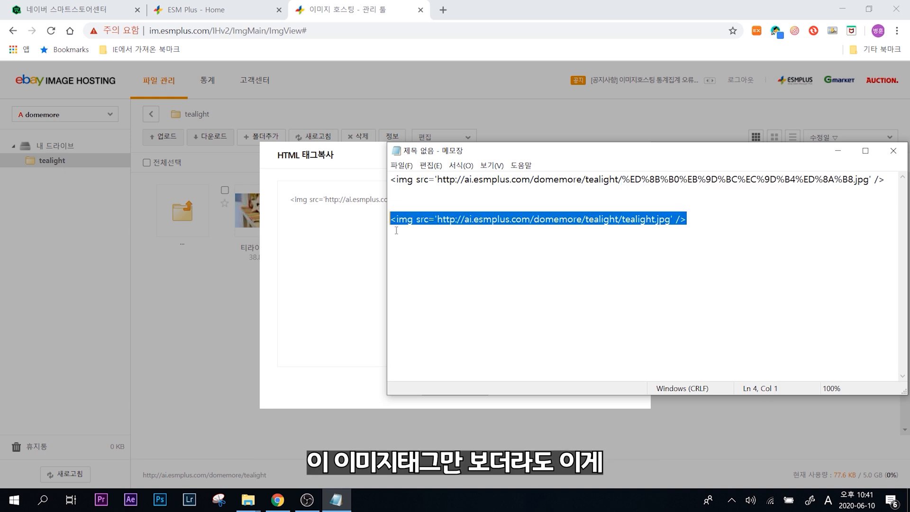
pyautogui.click(535, 219)
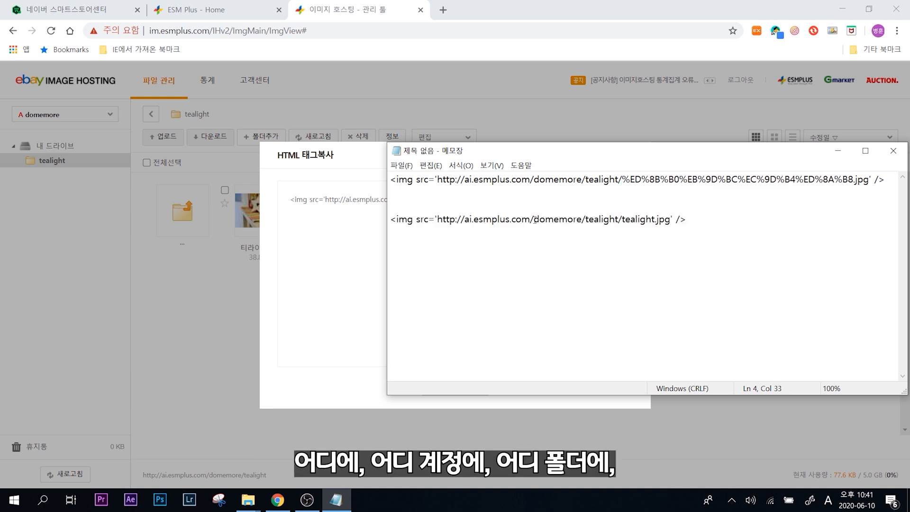
pyautogui.moveTo(536, 219); pyautogui.dragTo(393, 223)
pyautogui.hotkey('ctrl', 'c')
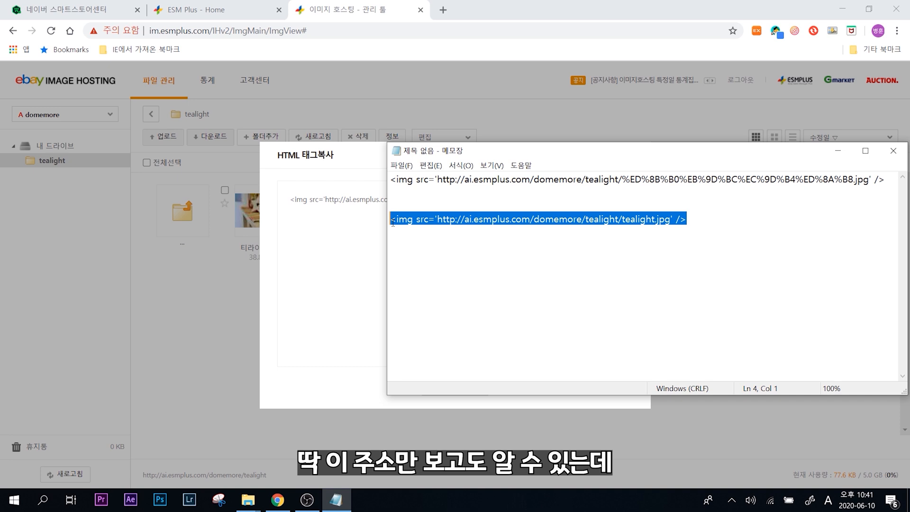
pyautogui.click(441, 181)
pyautogui.moveTo(623, 179); pyautogui.dragTo(860, 180)
pyautogui.click(764, 222)
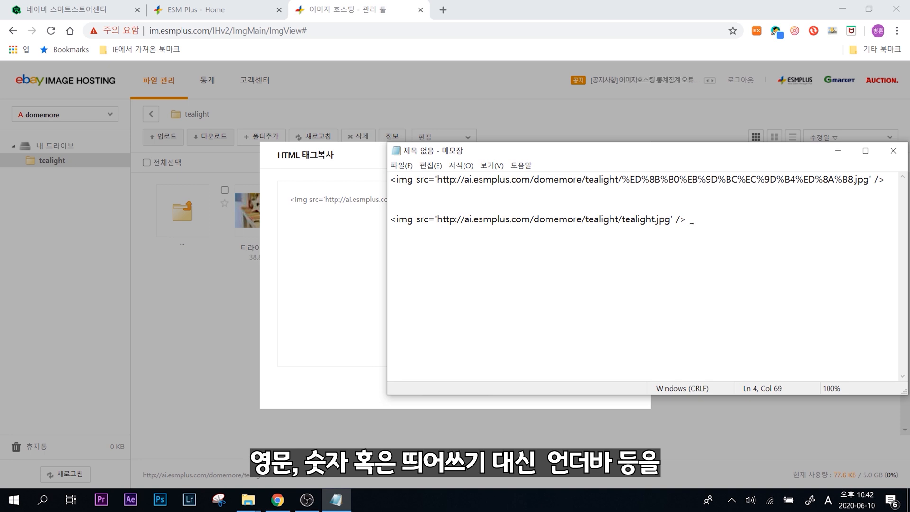
pyautogui.press('BackSpace')
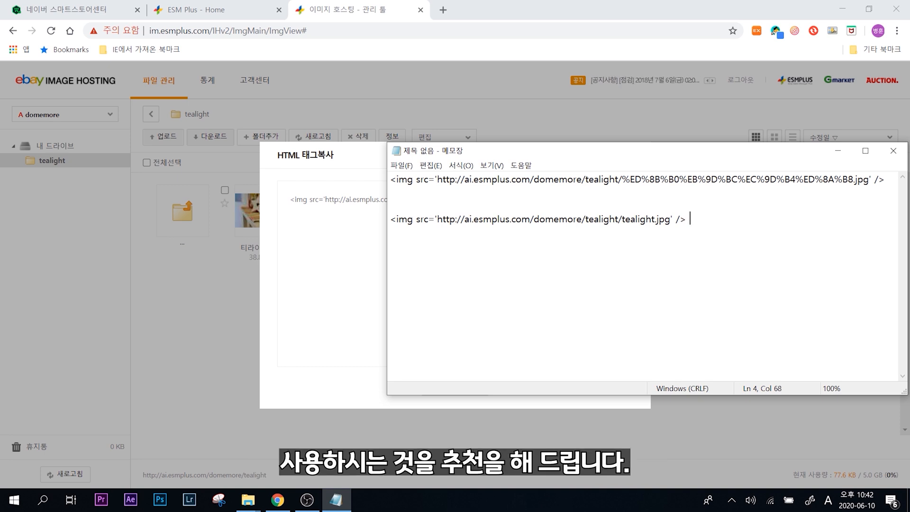
# Return to the image hosting site, close the HTML tag dialog and deselect tealight.jpg.
pyautogui.click(367, 257)
pyautogui.click(634, 156)
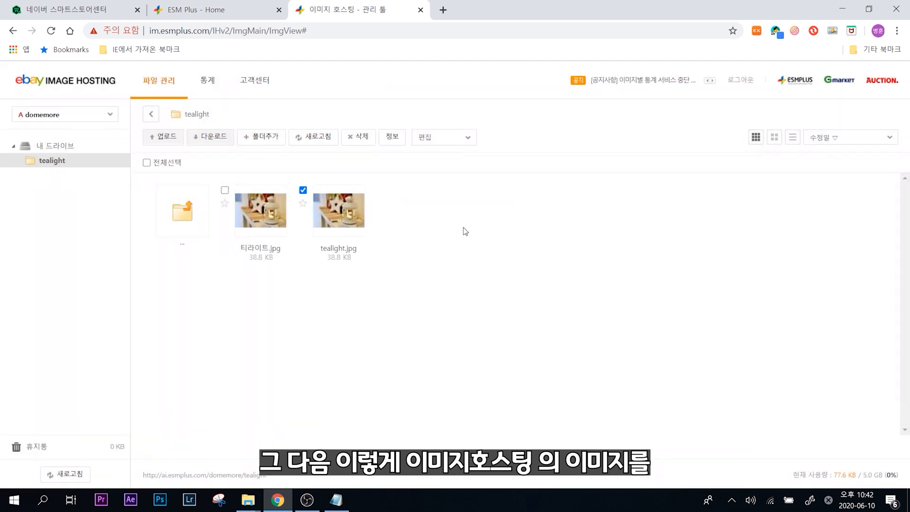
pyautogui.click(479, 218)
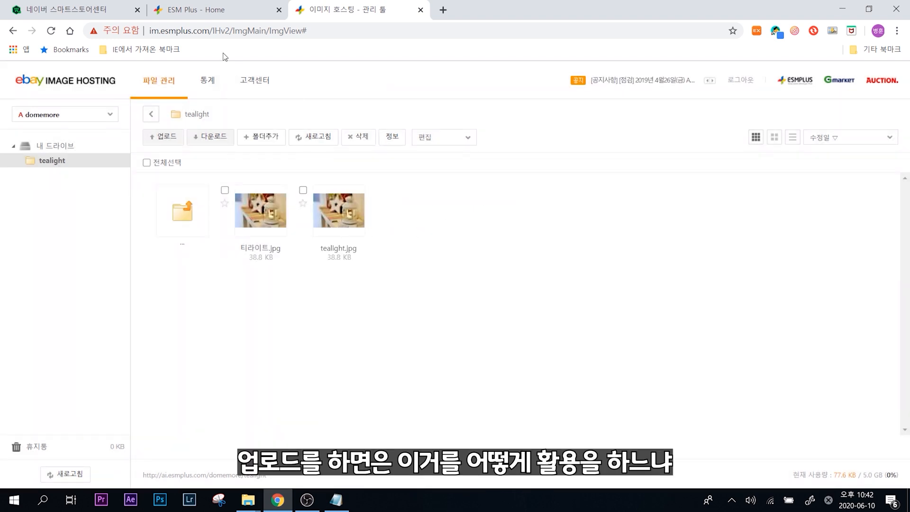
# Switch to ESM Plus, open the 상품등록2.0 product registration form and go to its 노출정보 section.
pyautogui.click(212, 14)
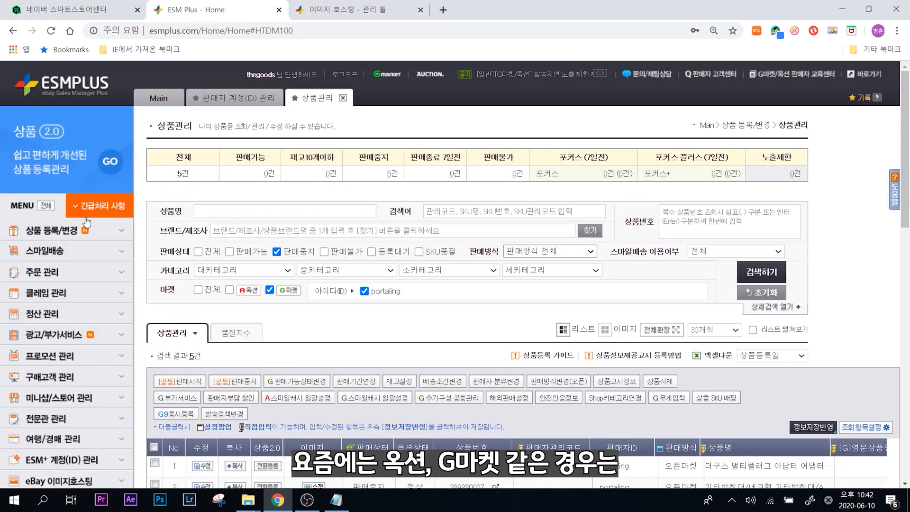
pyautogui.click(91, 233)
pyautogui.click(100, 245)
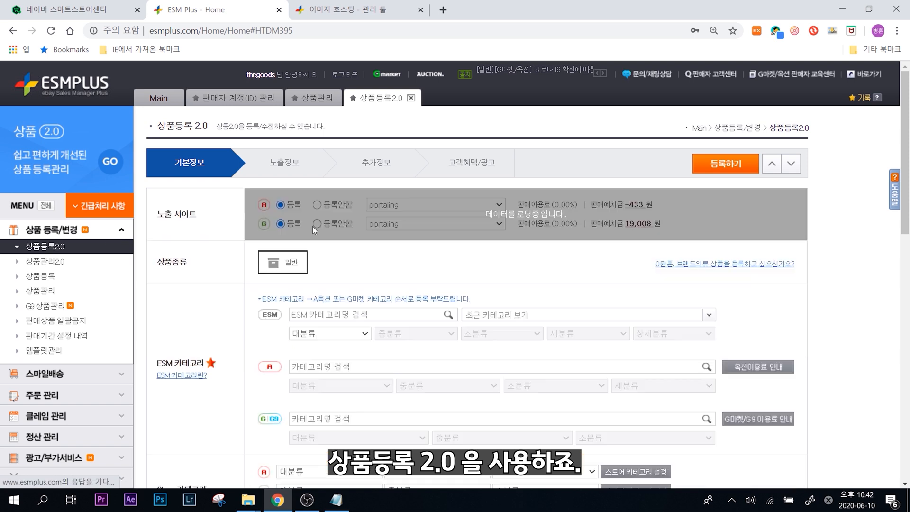
pyautogui.click(280, 164)
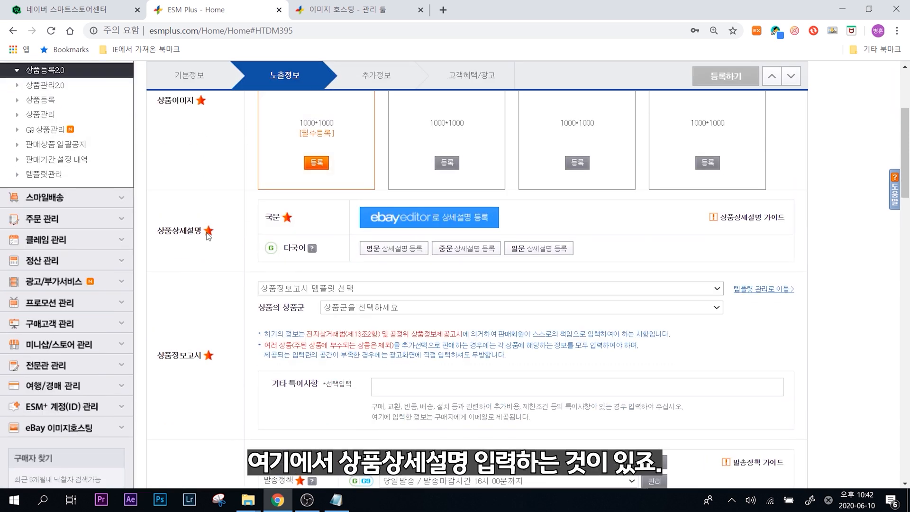
# Open the ebayeditor for the Korean product description, reset its sample content and widen the editor window.
pyautogui.click(433, 222)
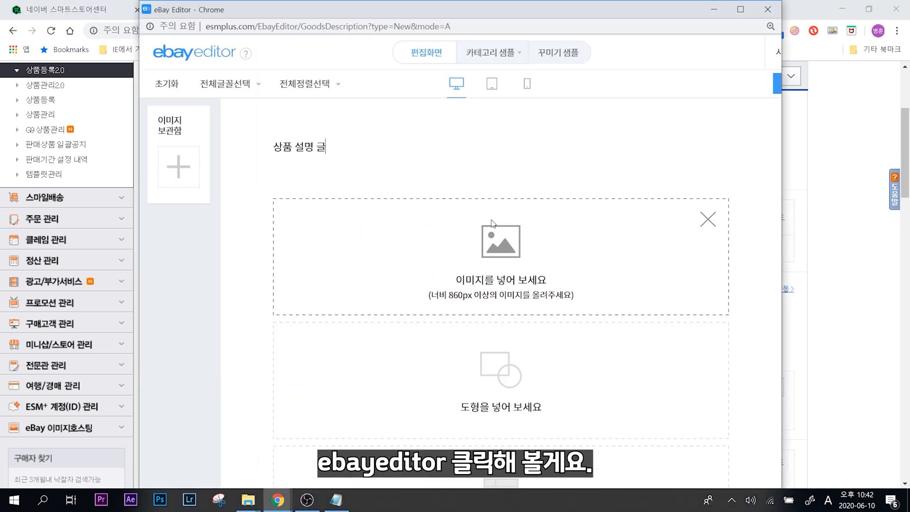
pyautogui.click(166, 84)
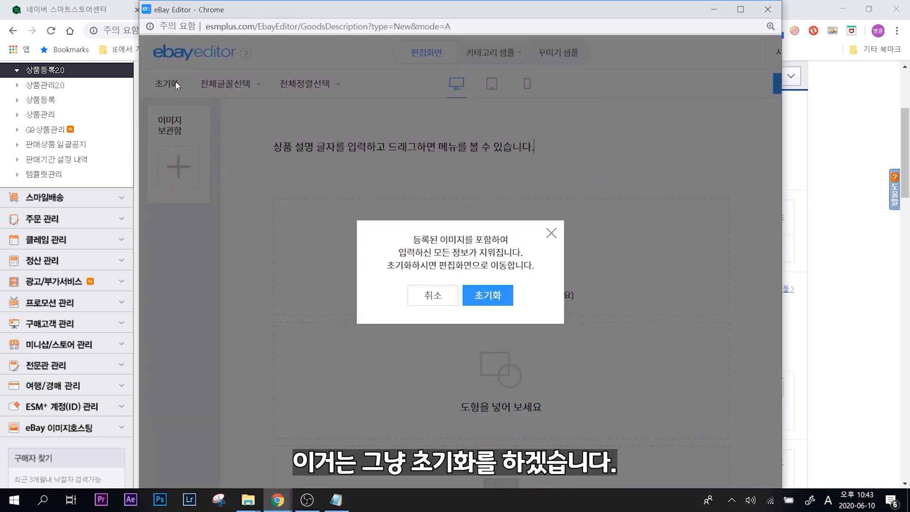
pyautogui.click(480, 294)
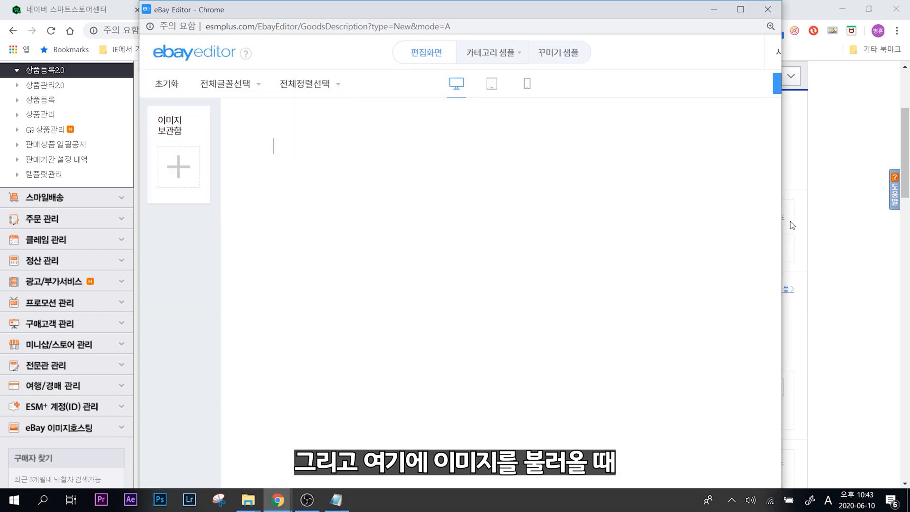
pyautogui.moveTo(781, 218); pyautogui.dragTo(899, 209)
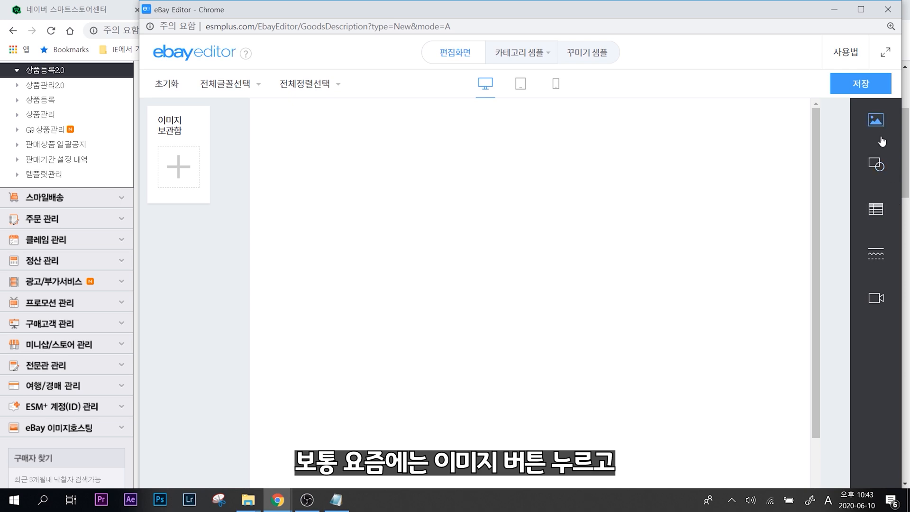
pyautogui.click(882, 123)
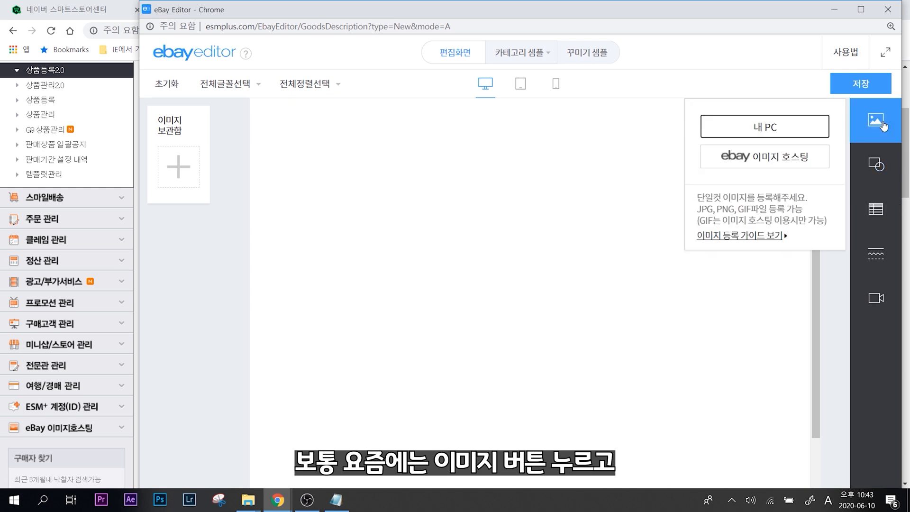
pyautogui.click(783, 129)
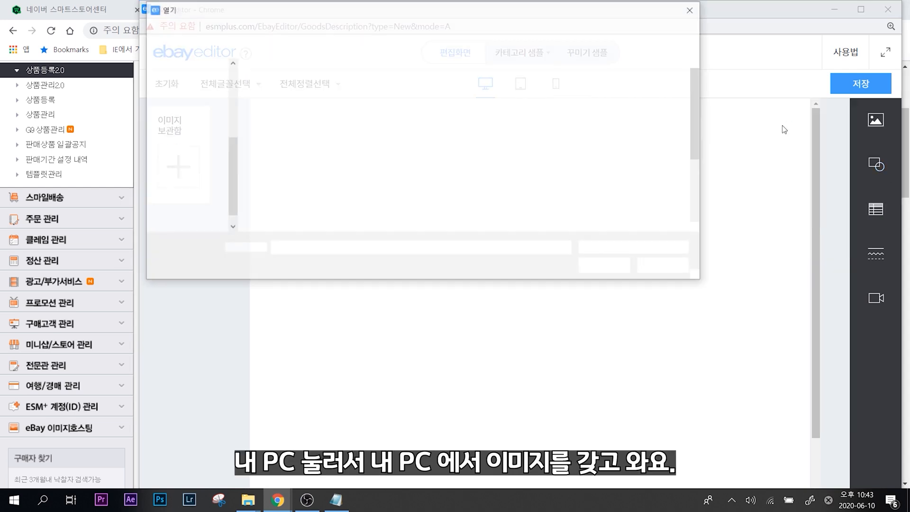
pyautogui.click(692, 9)
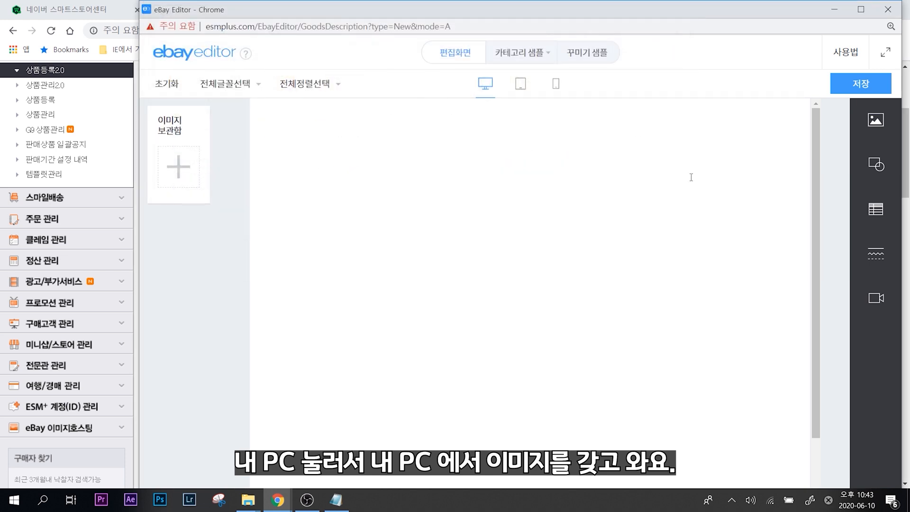
# Insert tealight.jpg from the tealight folder of eBay image hosting into the product description.
pyautogui.click(875, 120)
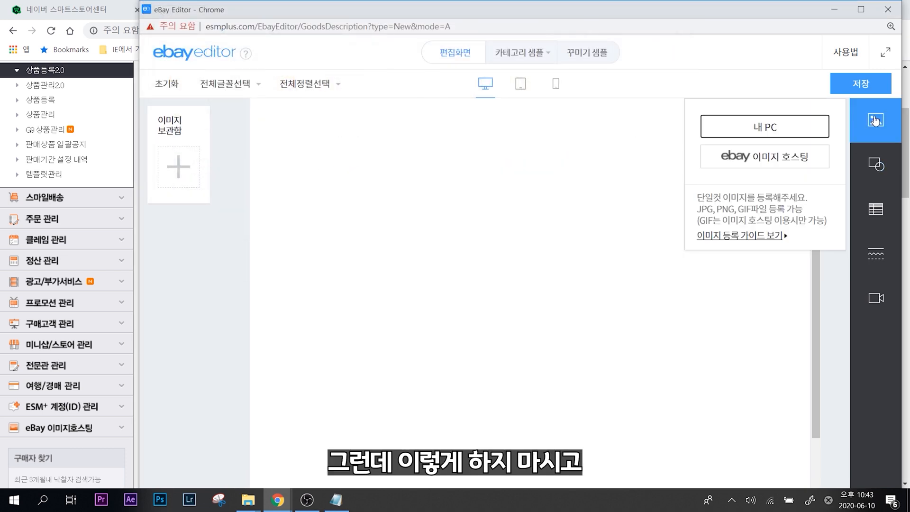
pyautogui.click(793, 162)
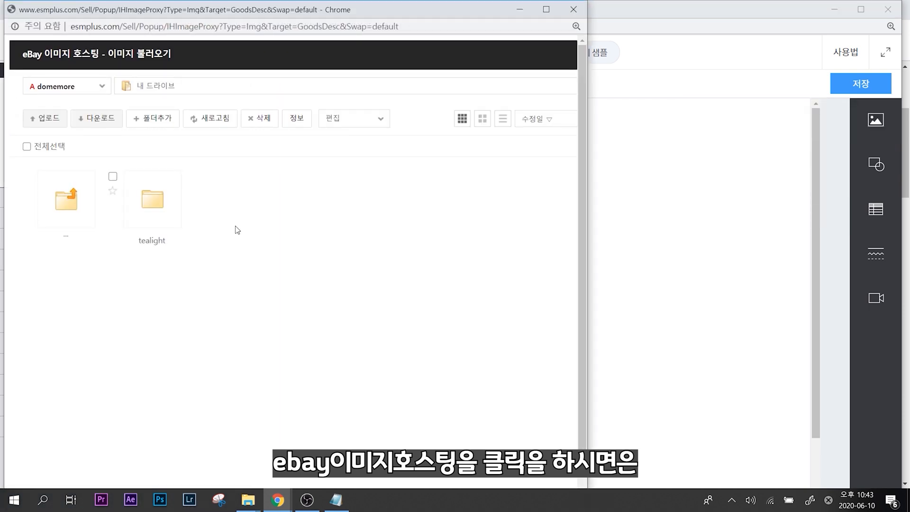
pyautogui.doubleClick(162, 210)
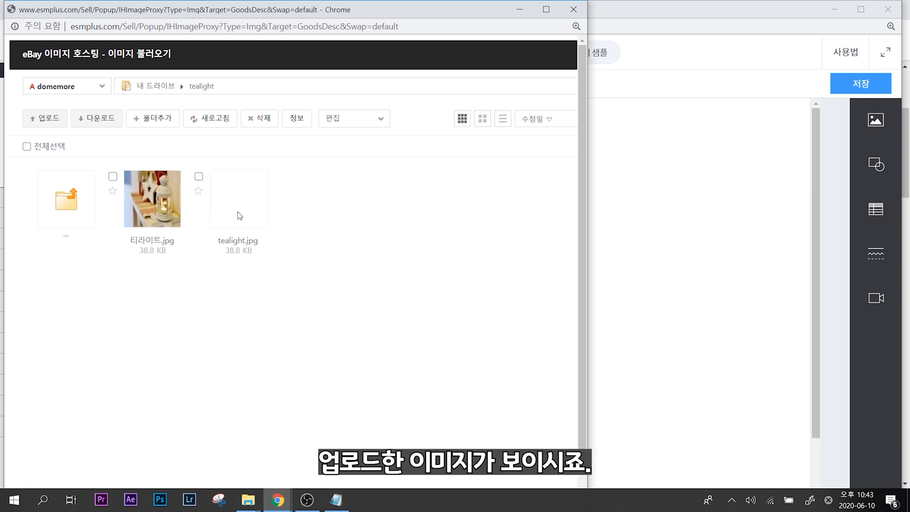
pyautogui.click(199, 177)
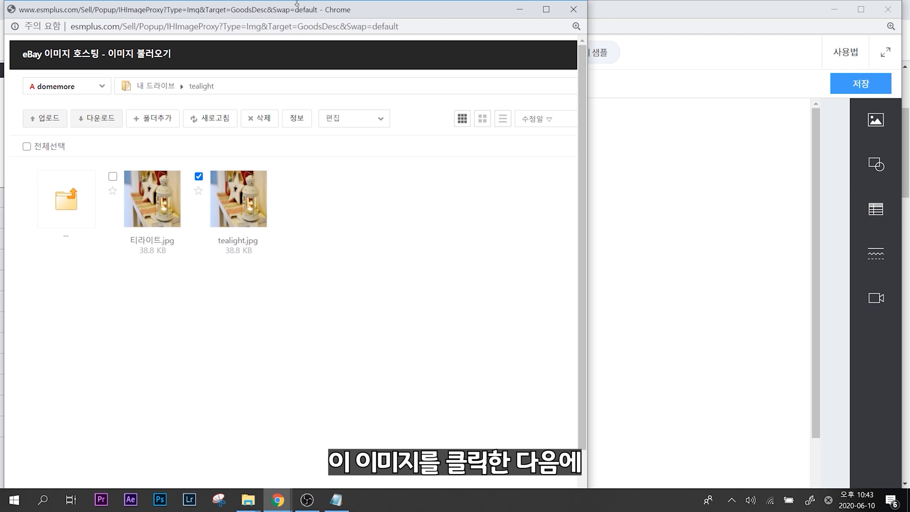
pyautogui.moveTo(296, 4); pyautogui.dragTo(321, 38)
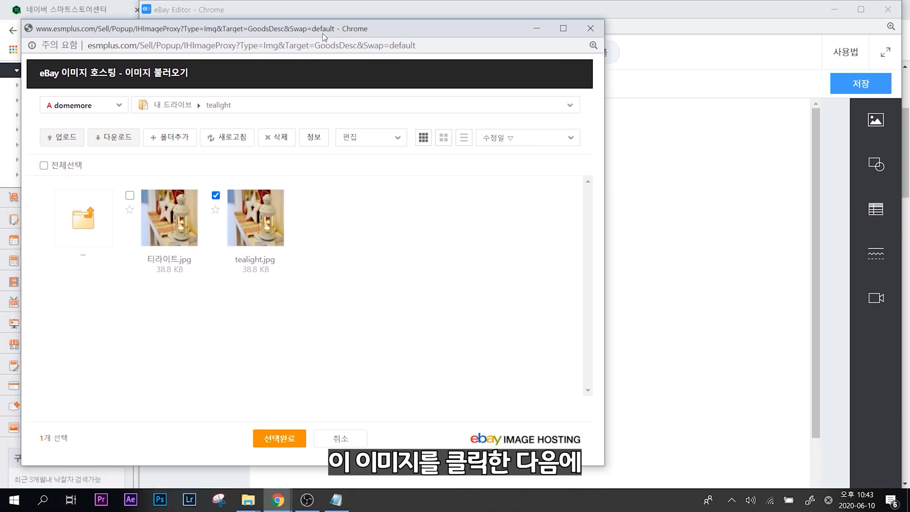
pyautogui.click(279, 438)
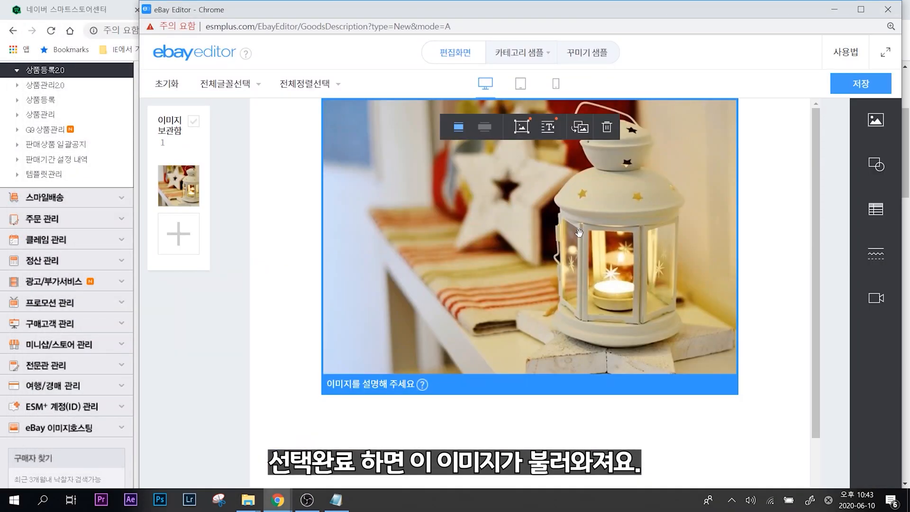
pyautogui.click(556, 413)
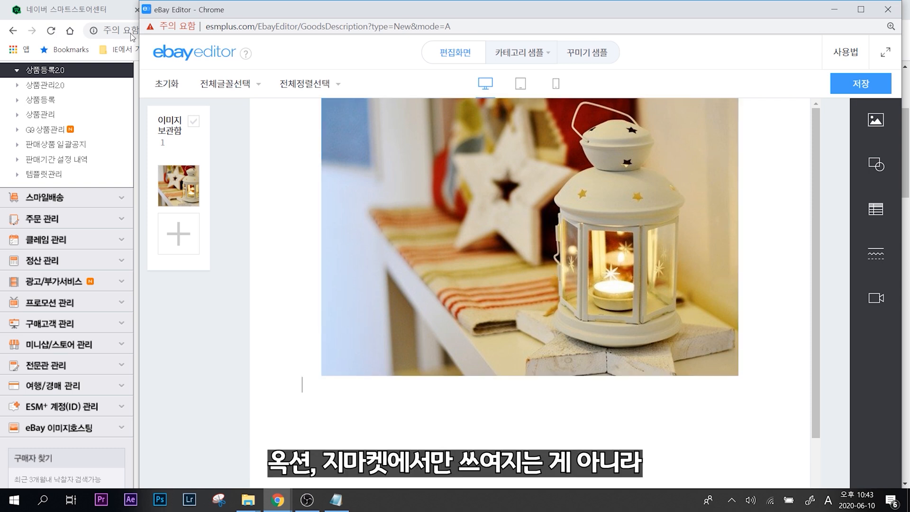
# Switch to the Smart Store product and replace its HTML detail description with the copied tealight.jpg image tag.
pyautogui.click(97, 16)
pyautogui.click(684, 253)
pyautogui.hotkey('ctrl', 'a')
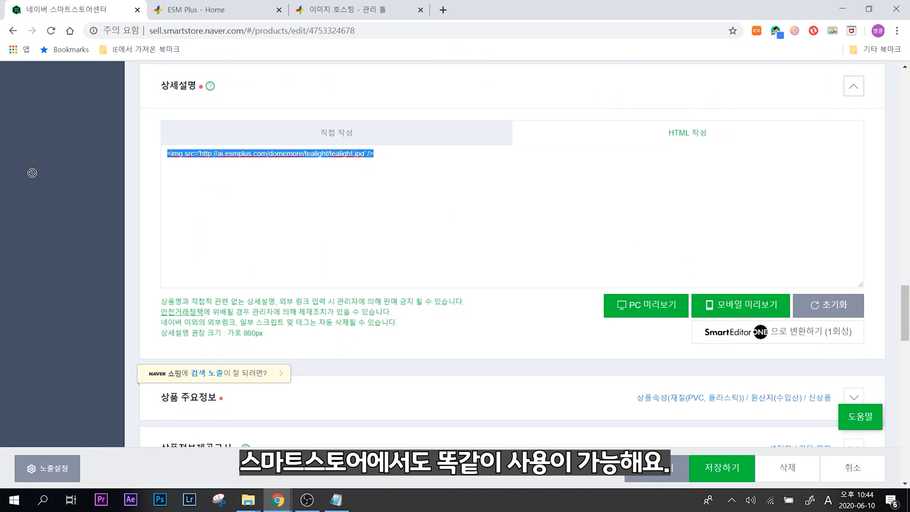
pyautogui.hotkey('ctrl', 'v')
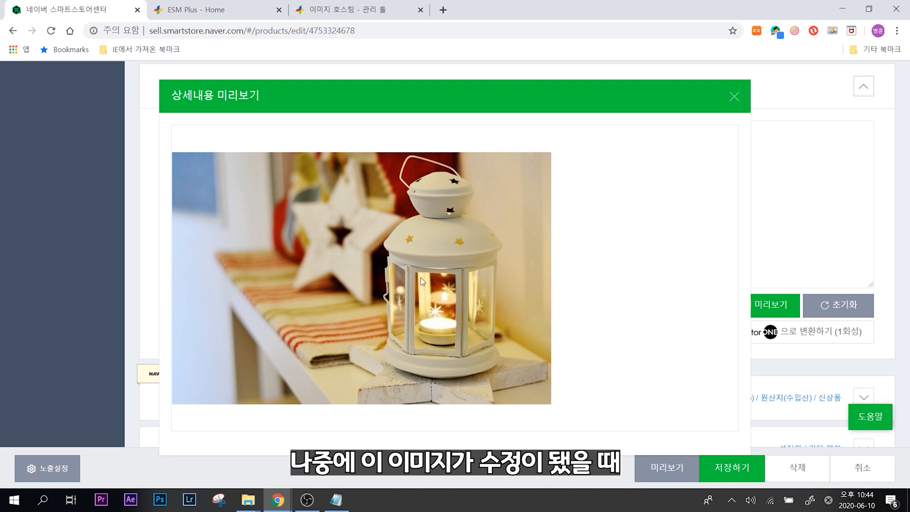
# Return to the image hosting site and place the local 이미지 folder window beside the uploaded tealight files.
pyautogui.click(342, 14)
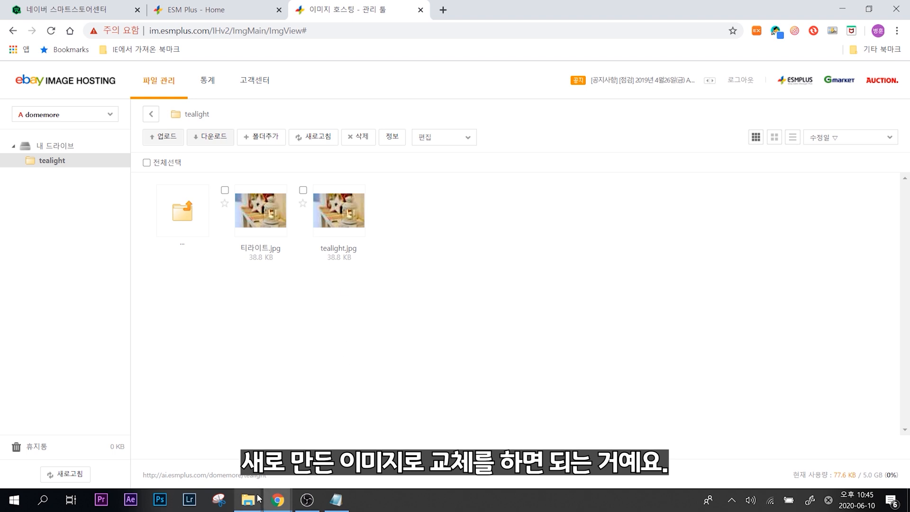
pyautogui.moveTo(258, 498)
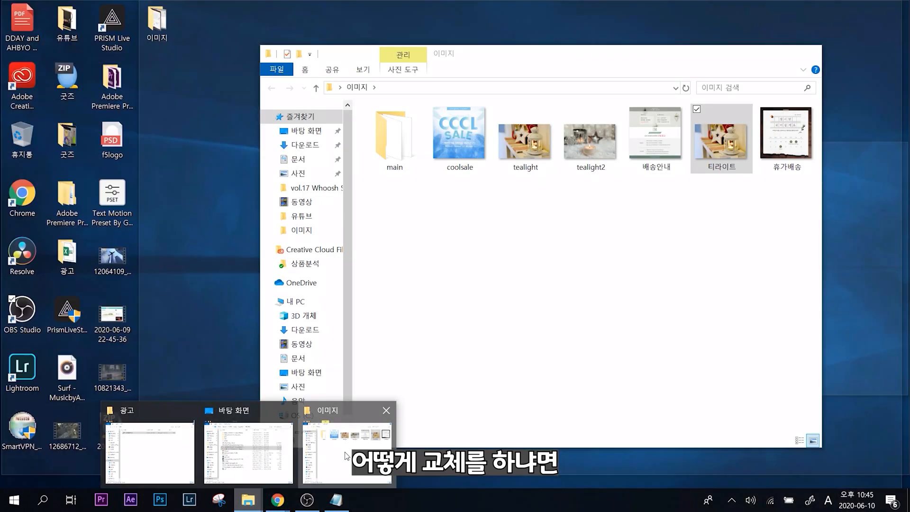
pyautogui.click(351, 446)
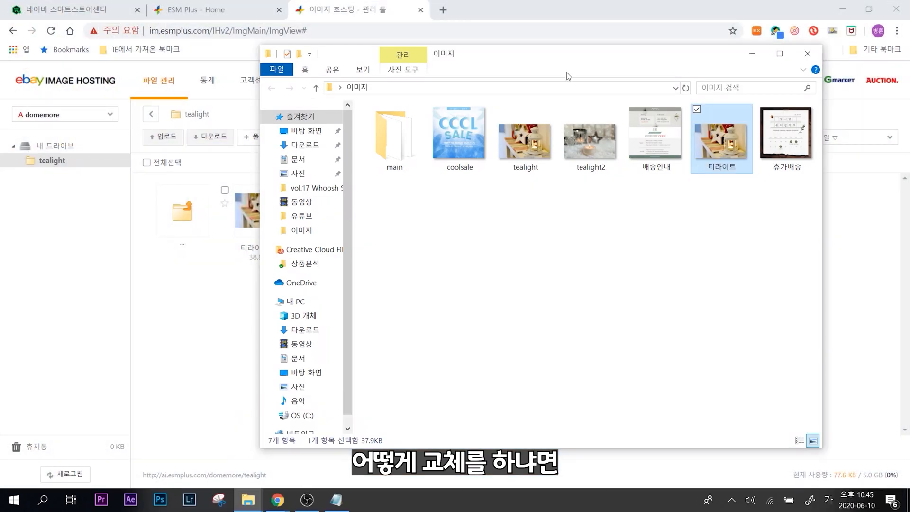
pyautogui.moveTo(562, 61); pyautogui.dragTo(718, 66)
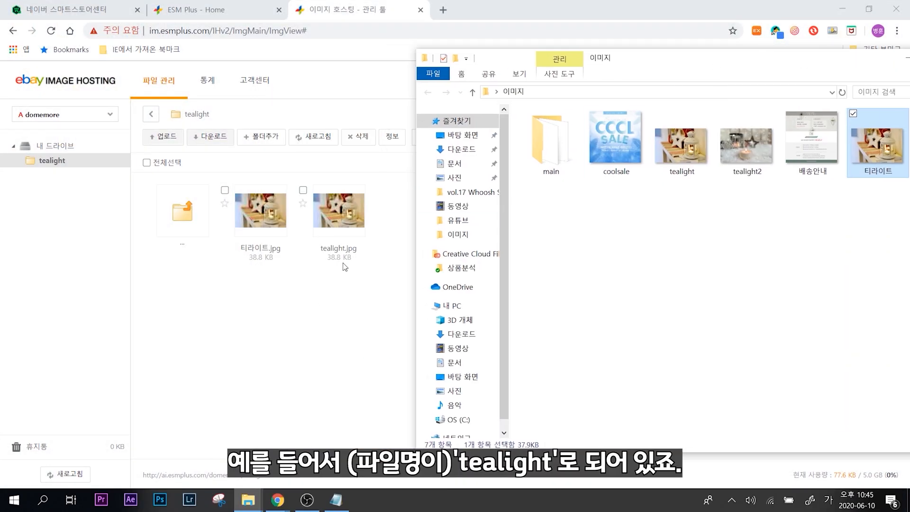
# Remove the old tealight image from the local 이미지 folder and rename tealight2 as tealight.
pyautogui.click(749, 168)
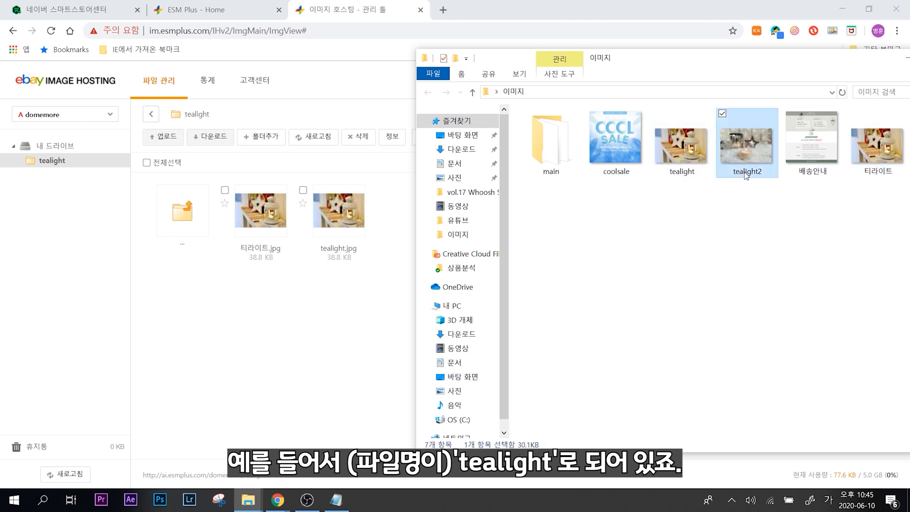
pyautogui.rightClick(757, 174)
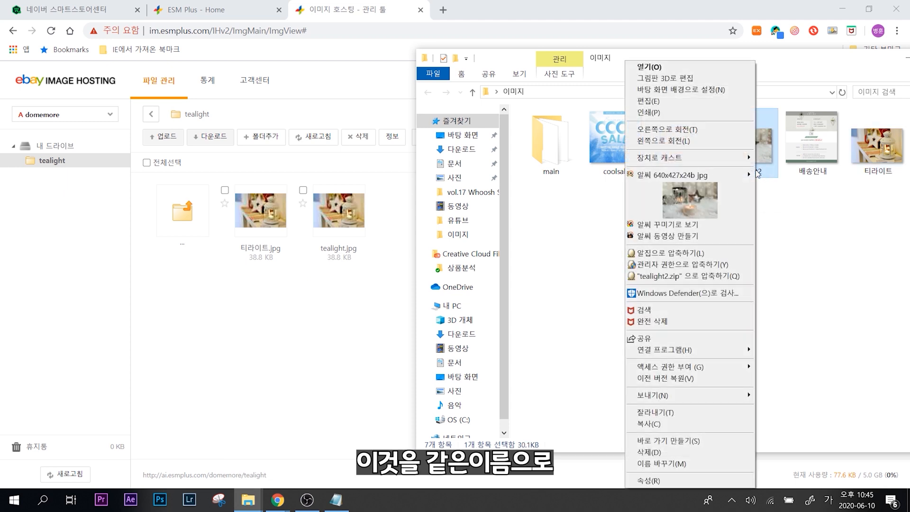
pyautogui.moveTo(690, 151); pyautogui.dragTo(554, 152)
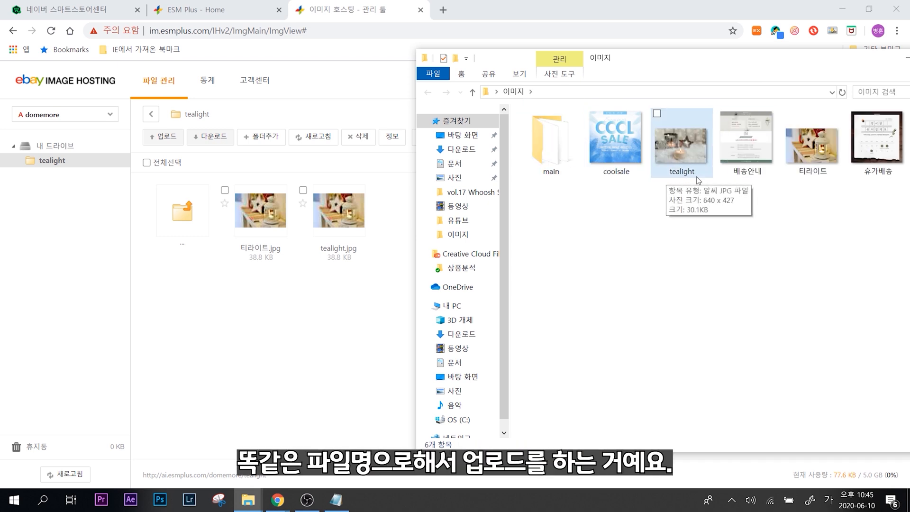
# Upload the new local tealight image to the hosted tealight folder, overwriting the existing tealight.jpg.
pyautogui.moveTo(686, 141); pyautogui.dragTo(354, 250)
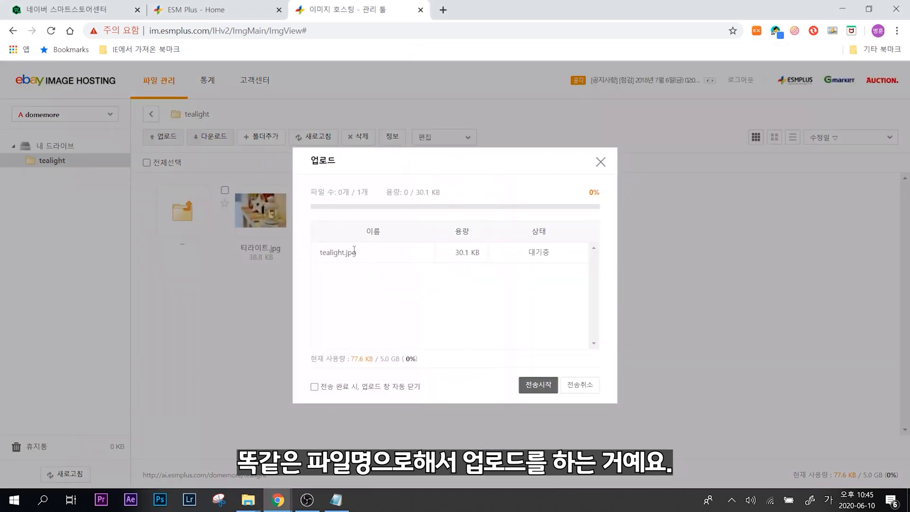
pyautogui.click(539, 385)
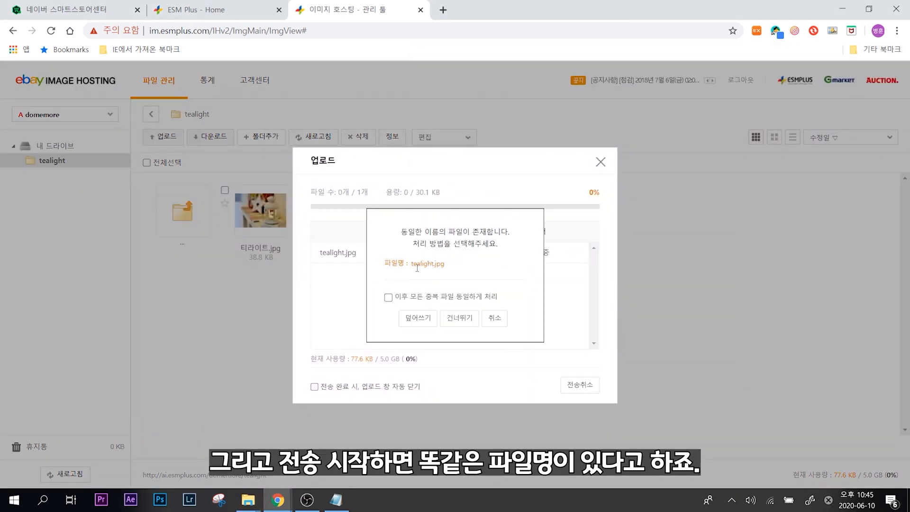
pyautogui.click(418, 320)
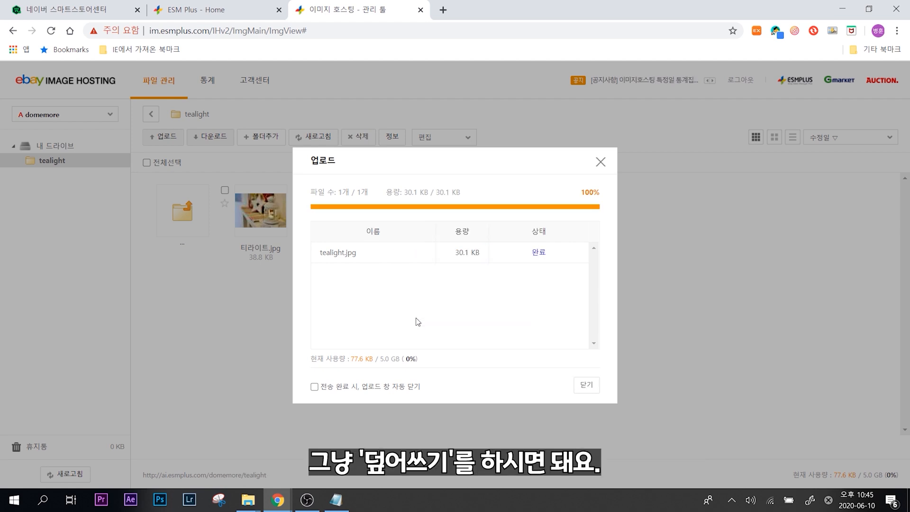
pyautogui.click(585, 385)
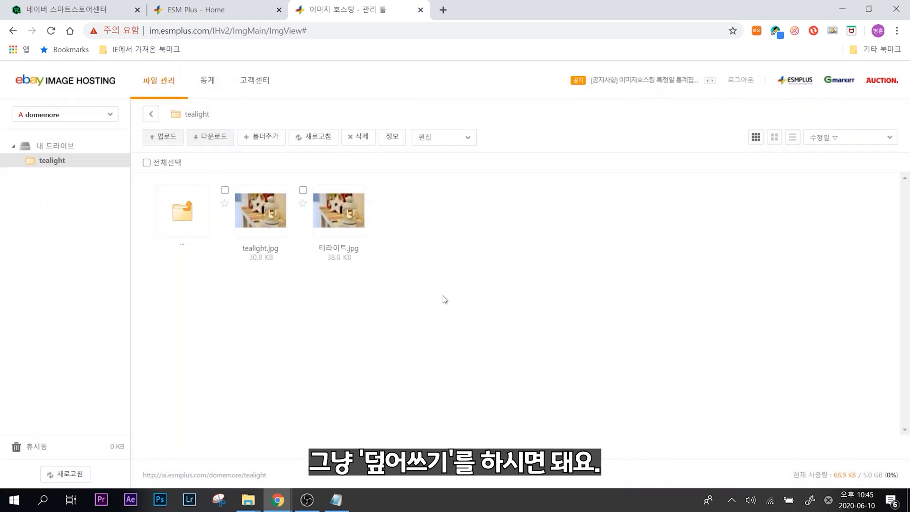
# Compare the local tealight image with the thumbnail of the hosted tealight.jpg.
pyautogui.moveTo(248, 498)
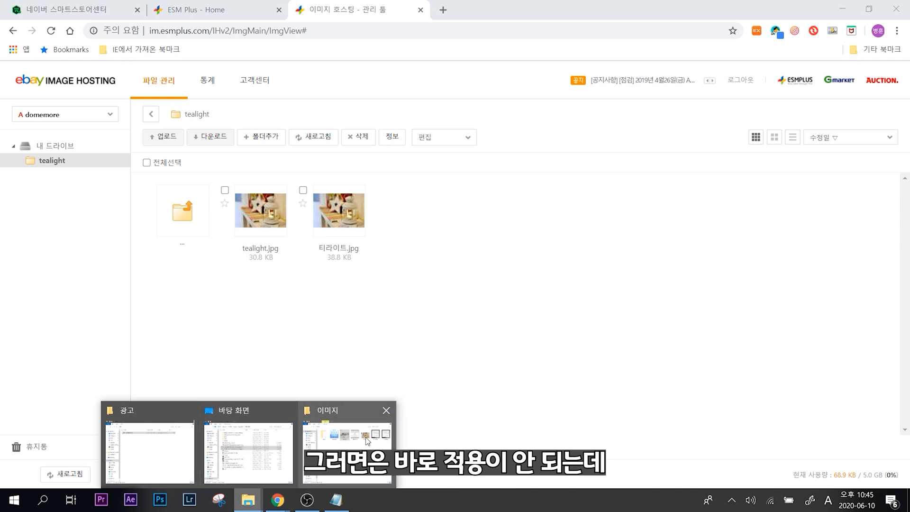
pyautogui.click(358, 448)
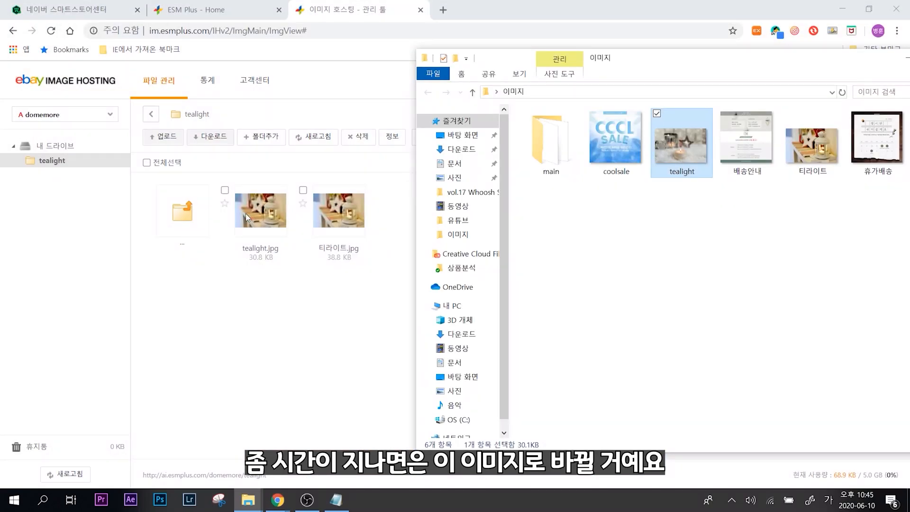
pyautogui.moveTo(677, 150); pyautogui.dragTo(275, 236)
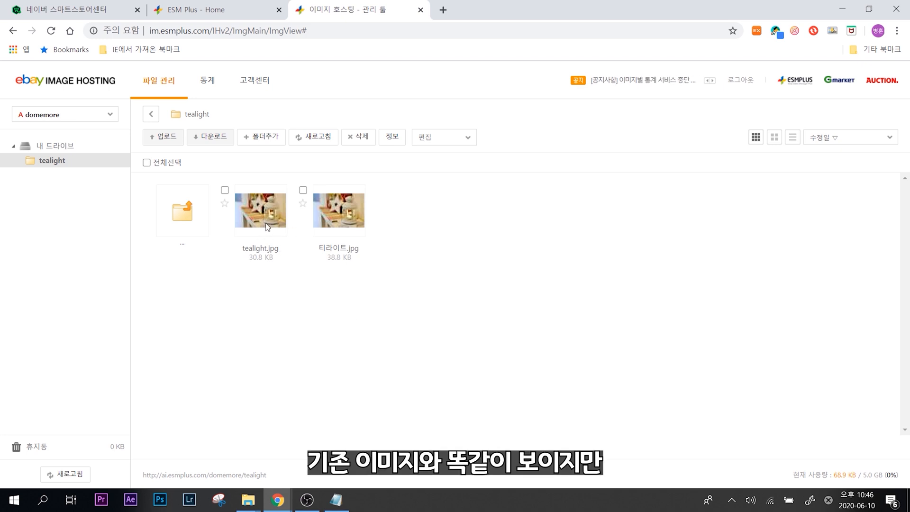
pyautogui.moveTo(248, 500)
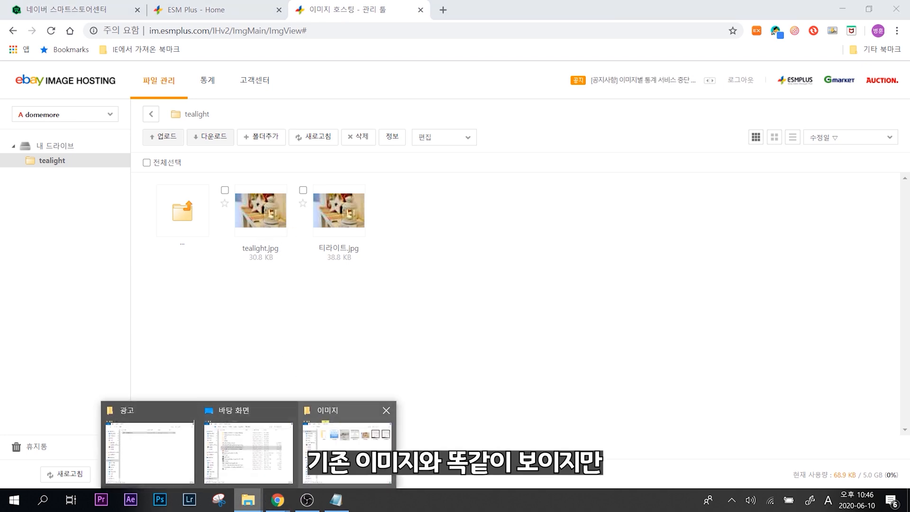
pyautogui.click(349, 452)
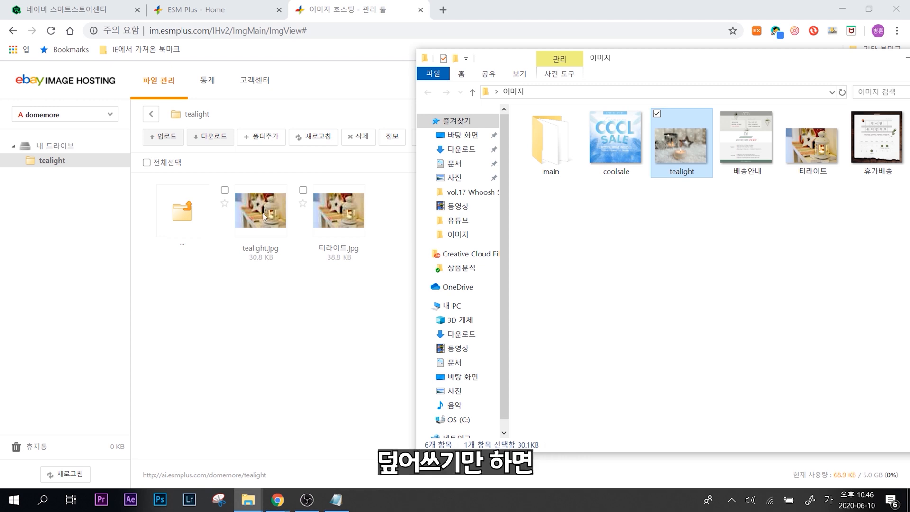
# Check the Smart Store product's detail description in the PC preview for the replaced tealight.jpg, and close the preview.
pyautogui.click(227, 15)
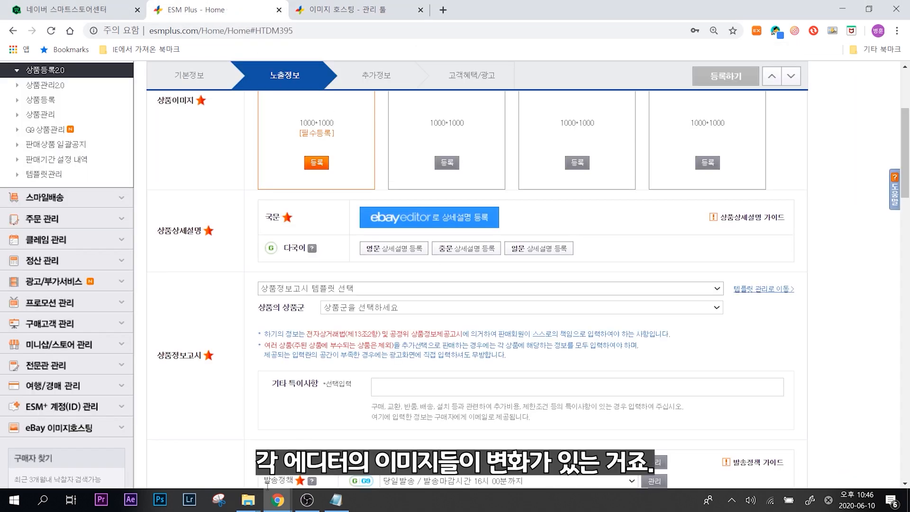
pyautogui.click(406, 421)
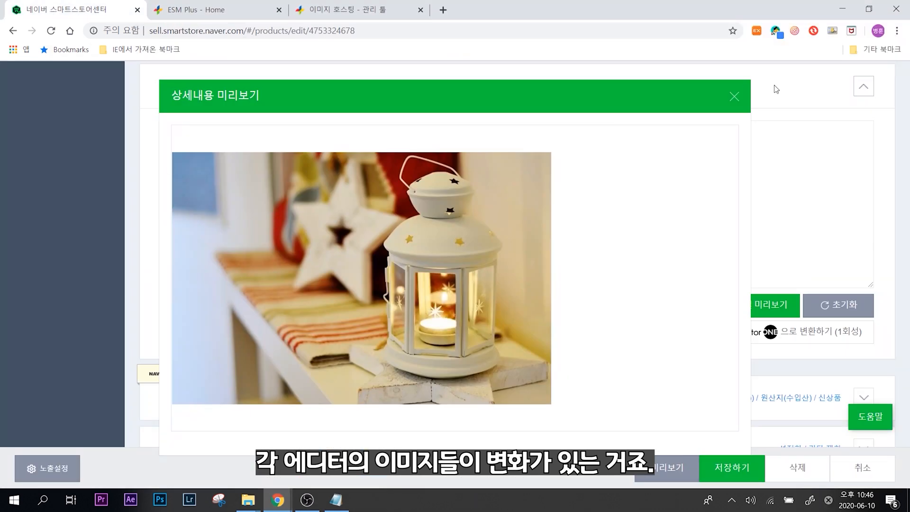
pyautogui.click(736, 96)
pyautogui.click(669, 306)
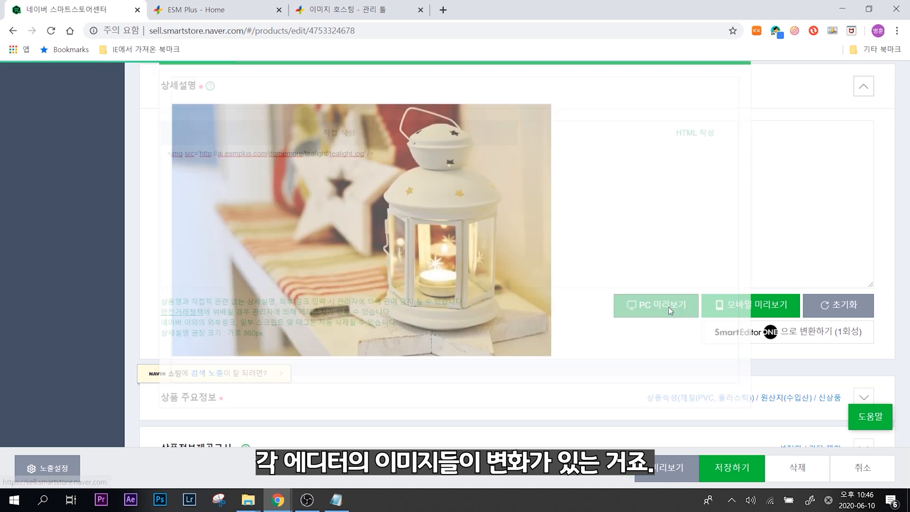
pyautogui.click(734, 97)
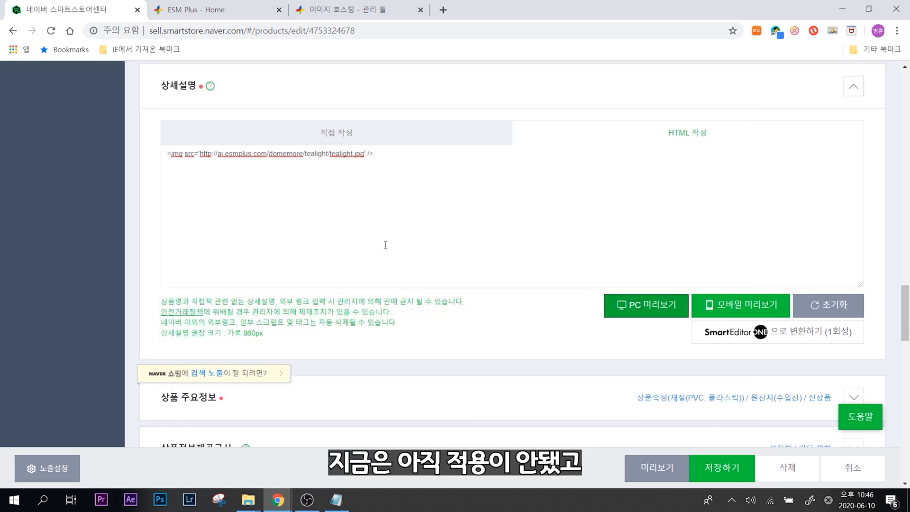
# Create a folder named main in the root of the image hosting drive.
pyautogui.click(353, 11)
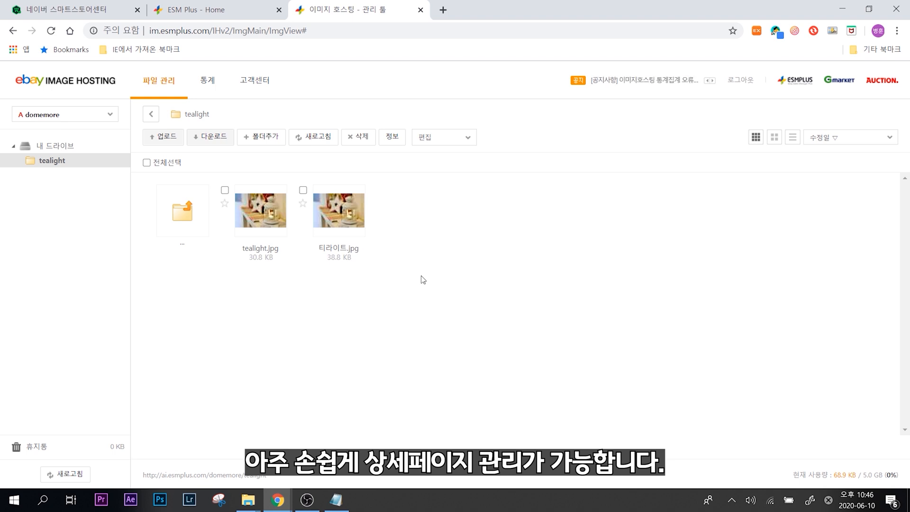
pyautogui.click(185, 215)
pyautogui.rightClick(475, 260)
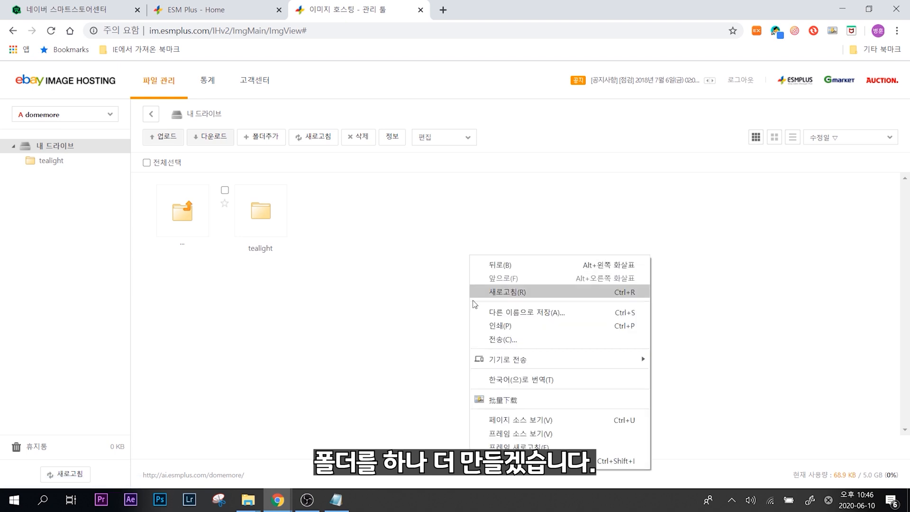
pyautogui.click(508, 291)
pyautogui.click(264, 137)
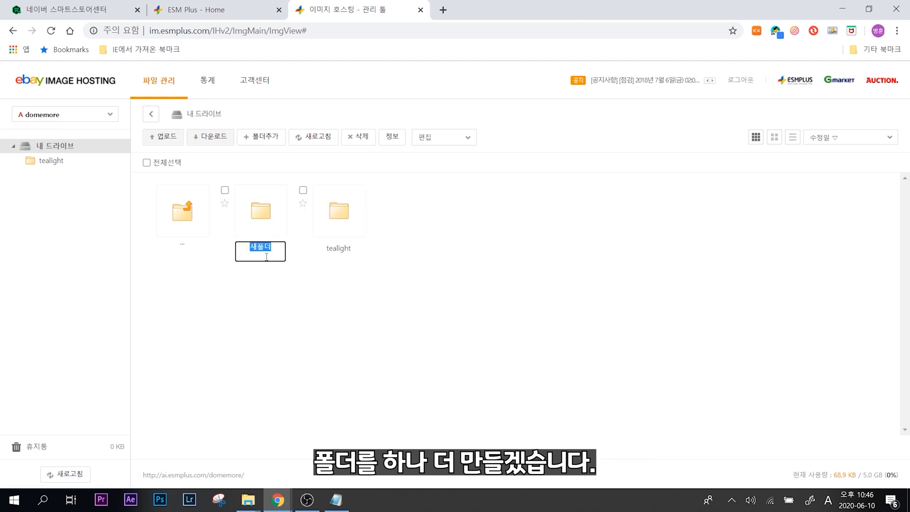
pyautogui.write('mian')
pyautogui.press('Return')
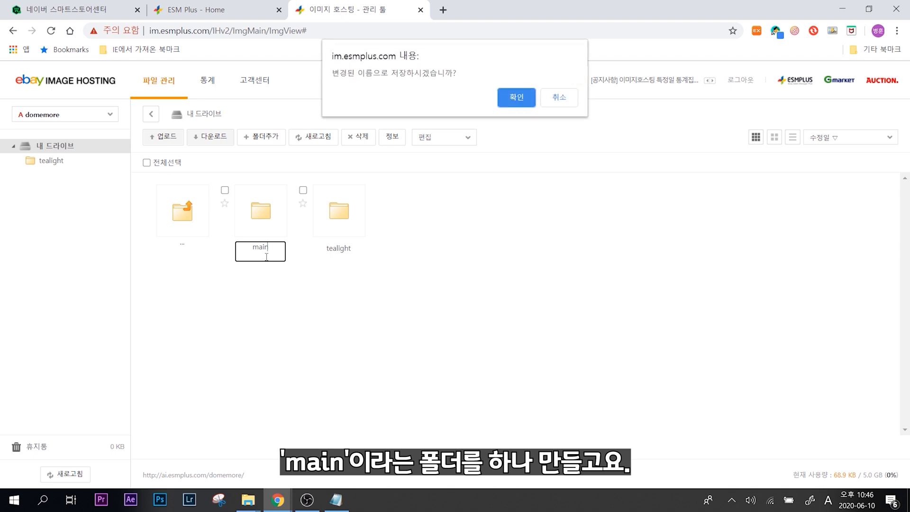
pyautogui.click(534, 102)
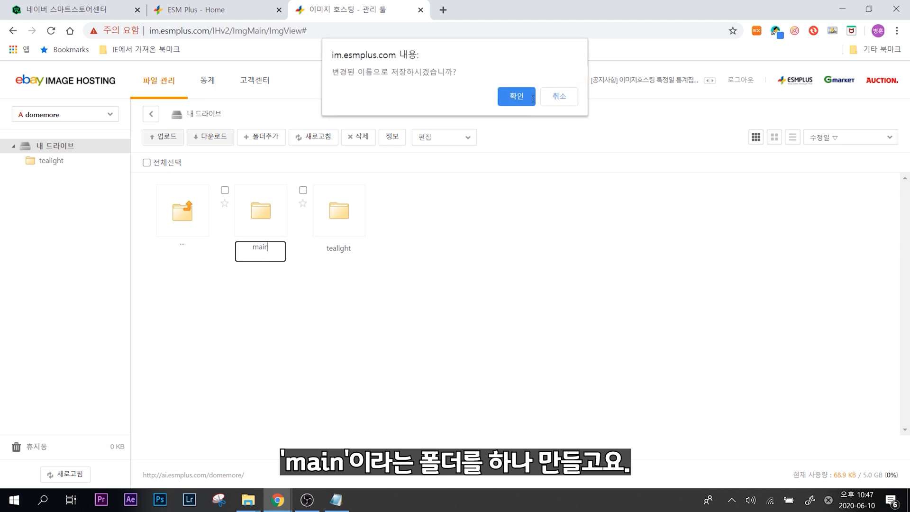
# Upload main.jpg from the local main folder into the hosted main folder.
pyautogui.doubleClick(272, 222)
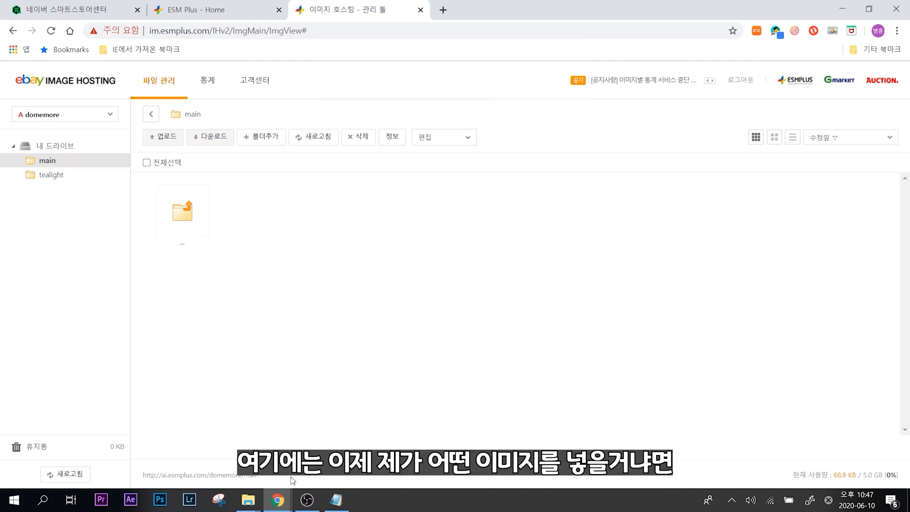
pyautogui.moveTo(248, 500)
pyautogui.click(350, 443)
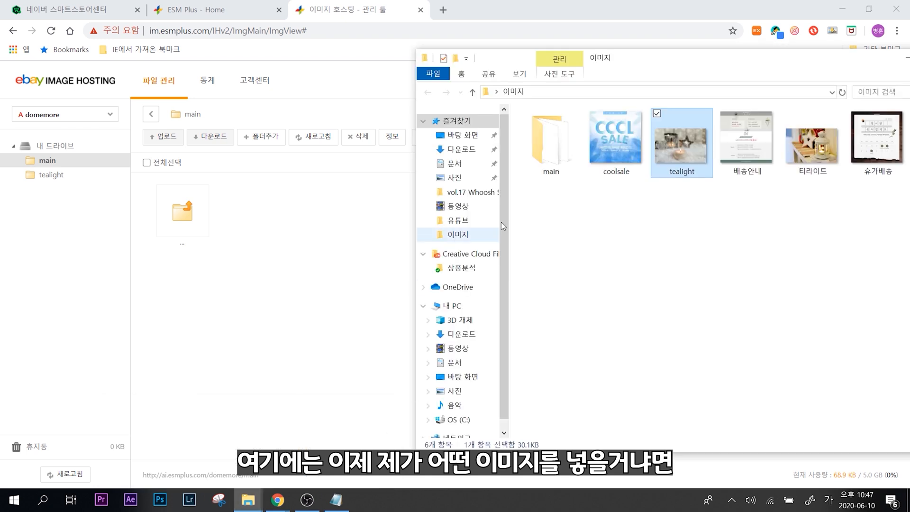
pyautogui.doubleClick(550, 142)
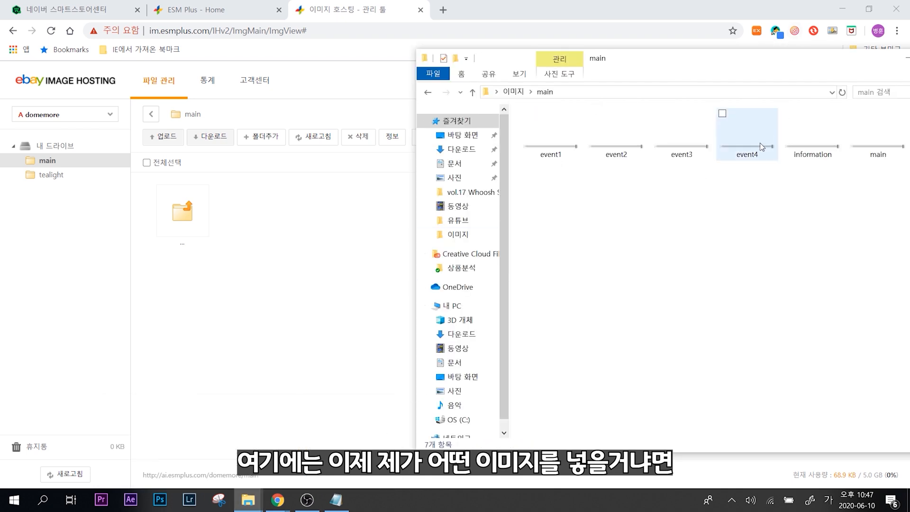
pyautogui.moveTo(862, 146); pyautogui.dragTo(260, 320)
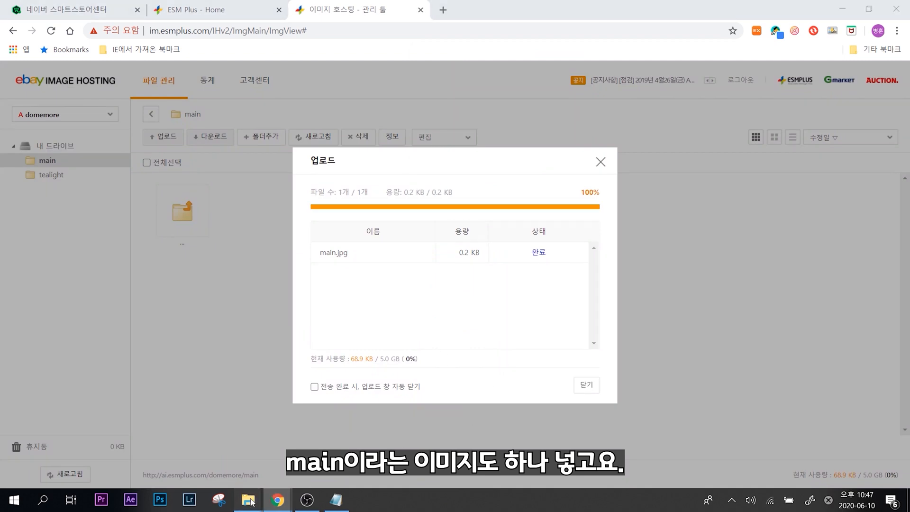
pyautogui.click(587, 385)
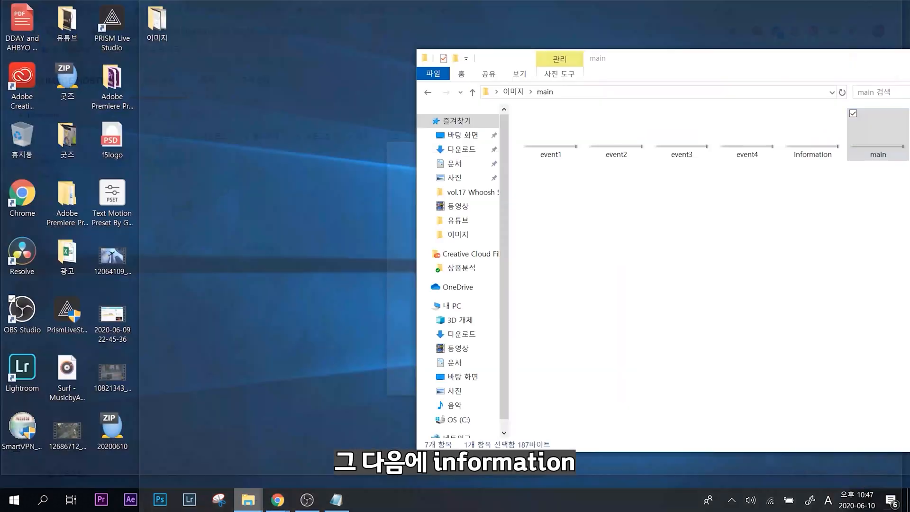
# Upload event1.jpg and information.jpg together from the local main folder into the hosted main folder.
pyautogui.click(346, 441)
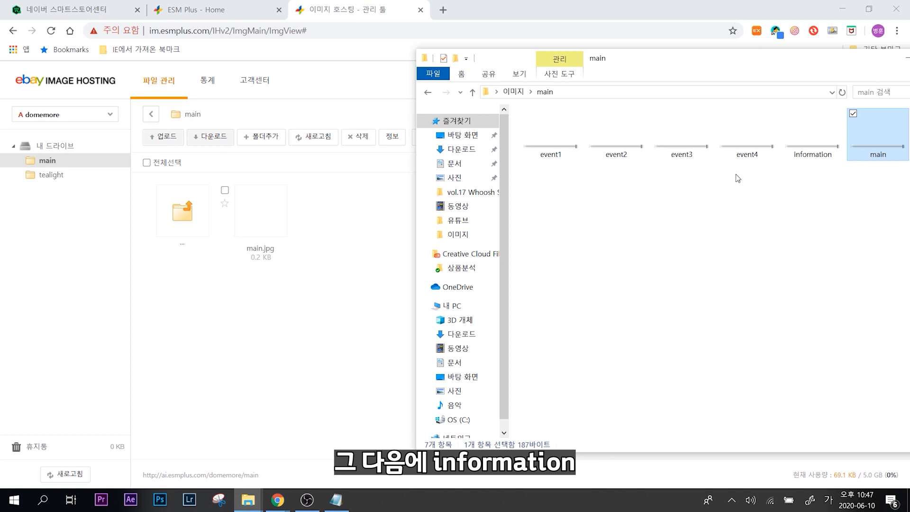
pyautogui.click(800, 151)
pyautogui.keyDown('ctrl'); pyautogui.click(571, 154); pyautogui.keyUp('ctrl')
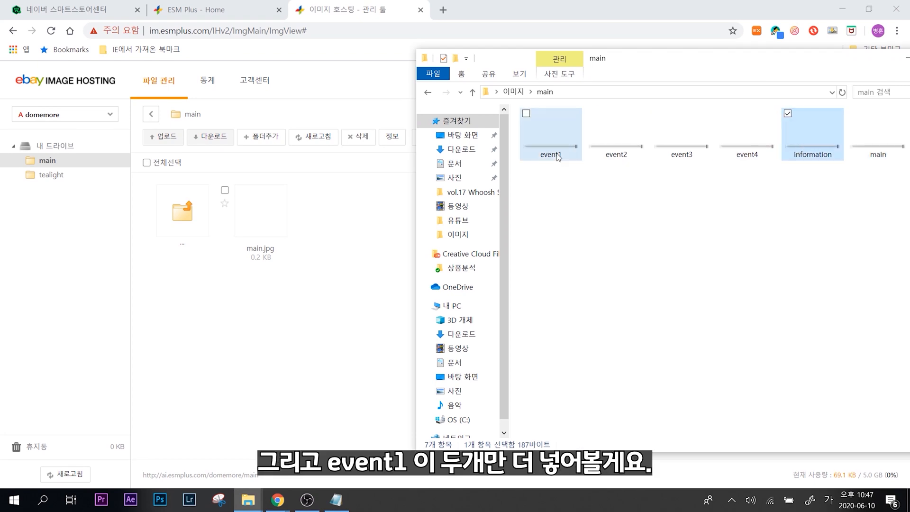
pyautogui.moveTo(557, 144); pyautogui.dragTo(335, 320)
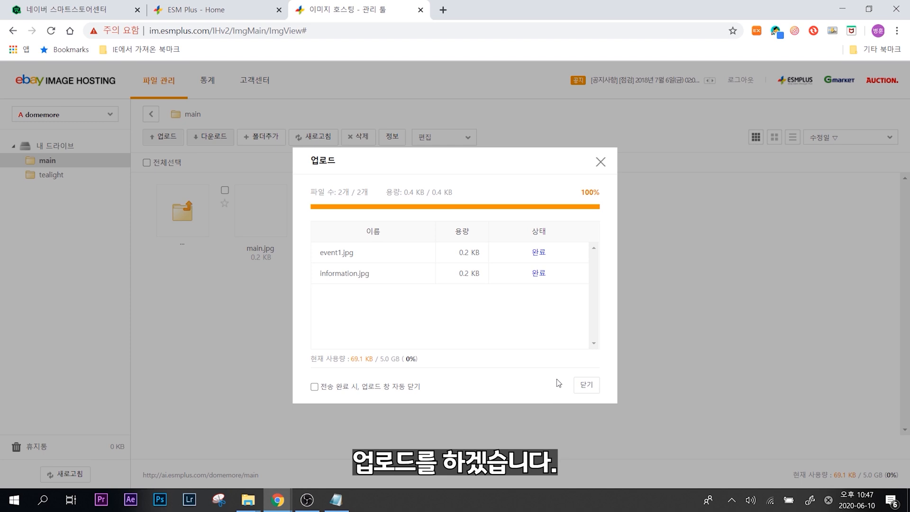
pyautogui.click(587, 385)
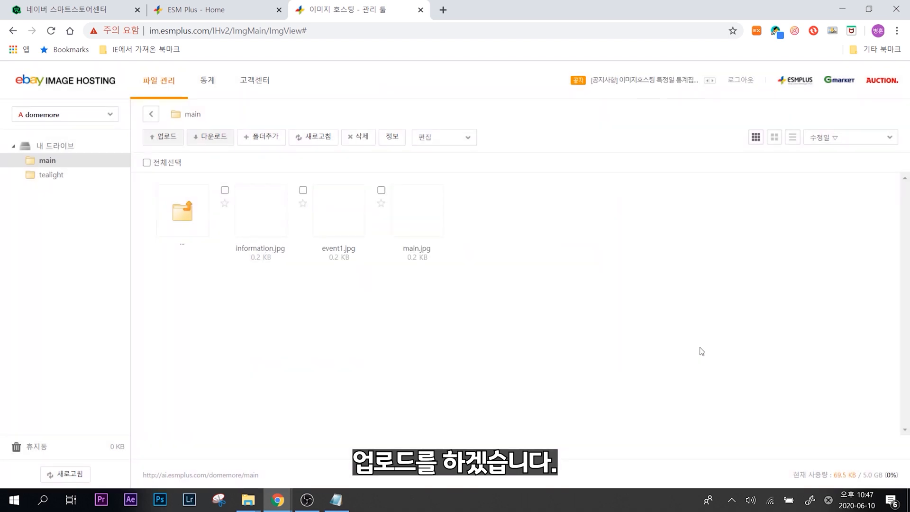
# View the hosted main.jpg at full size and close its viewer window.
pyautogui.rightClick(415, 224)
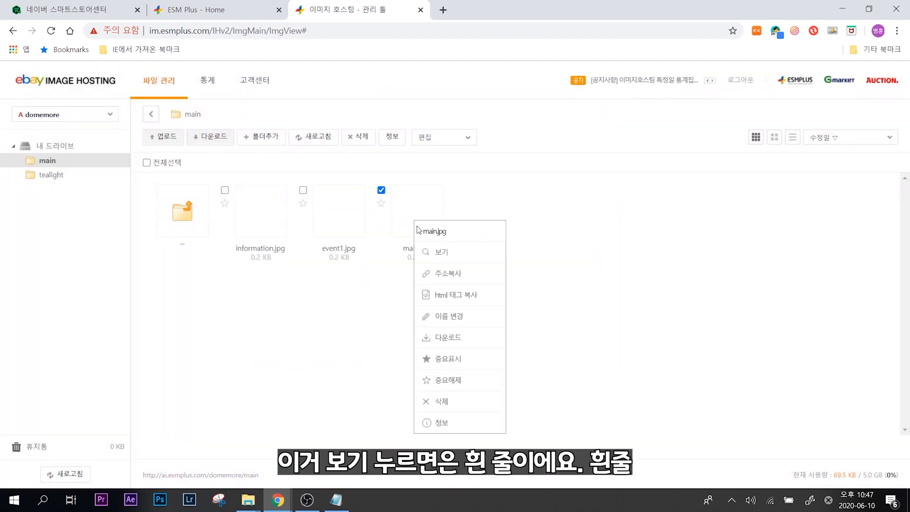
pyautogui.click(440, 252)
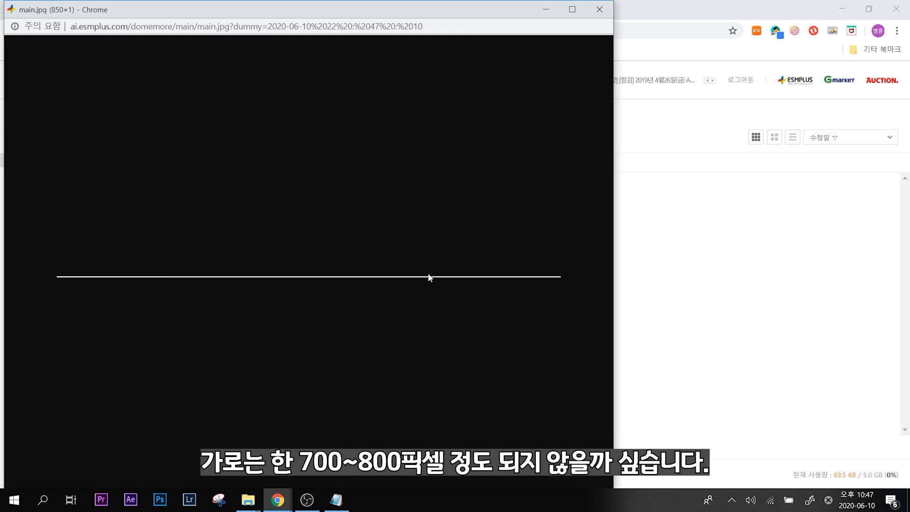
pyautogui.click(600, 9)
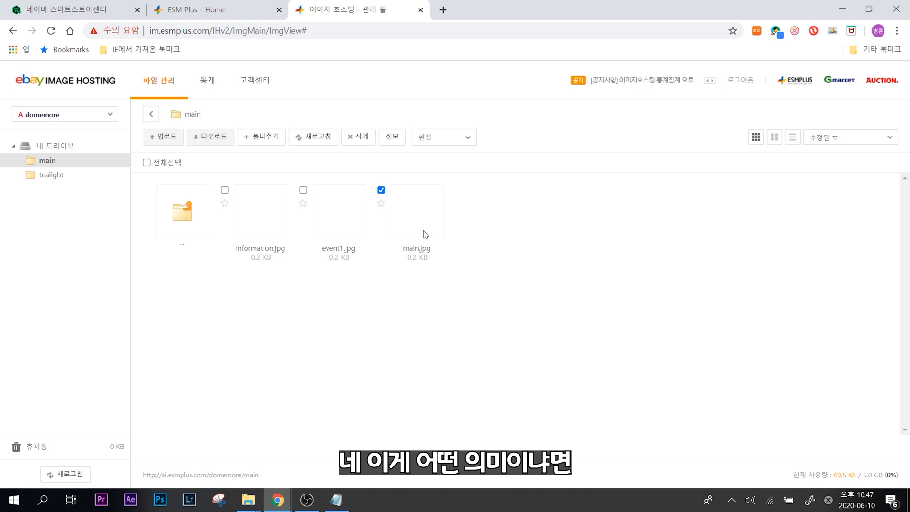
# Insert event1.jpg from the hosted main folder below the lantern image in the eBay Editor product description.
pyautogui.click(199, 11)
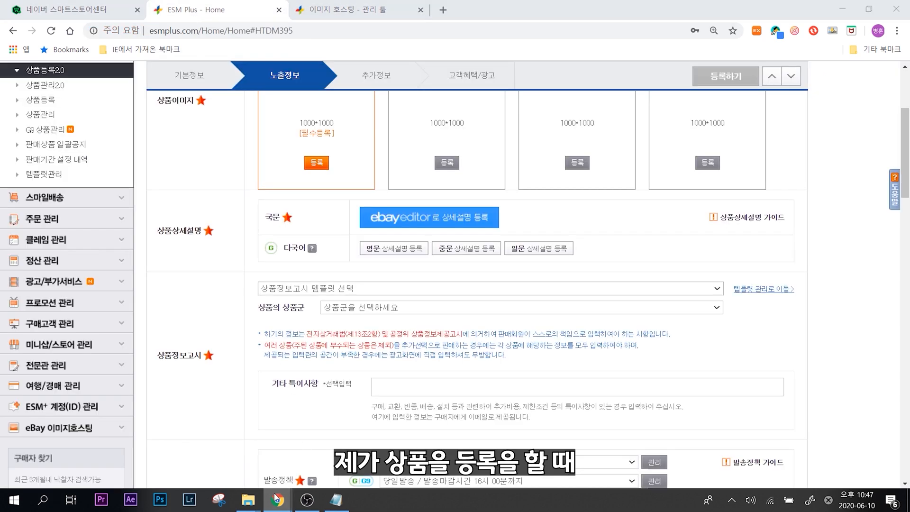
pyautogui.moveTo(277, 500)
pyautogui.click(342, 441)
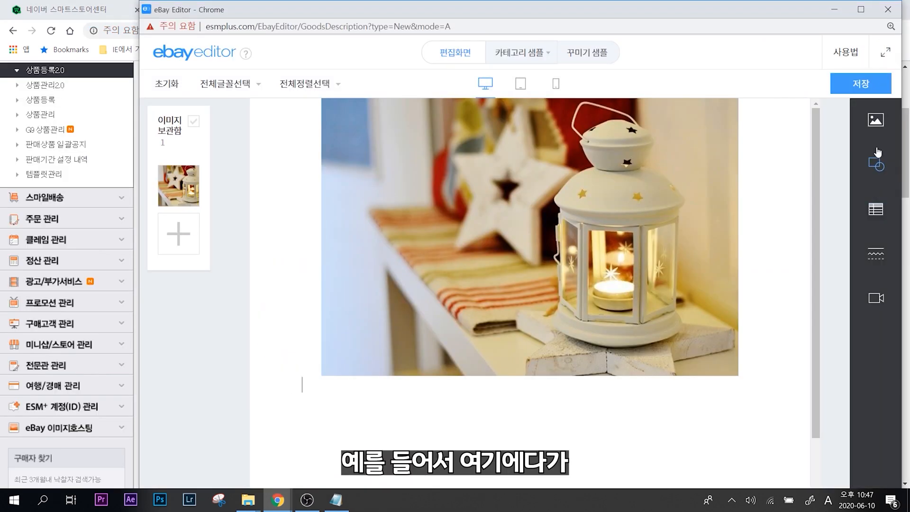
pyautogui.click(877, 120)
pyautogui.click(805, 161)
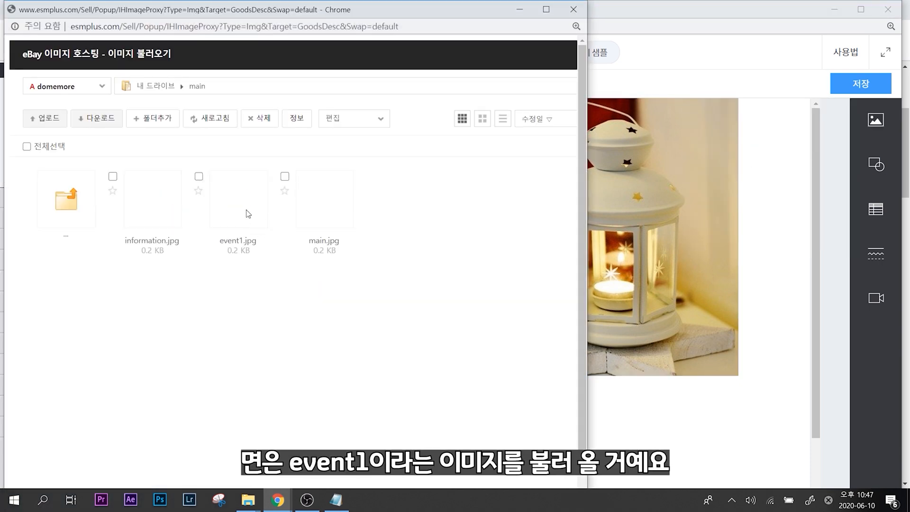
pyautogui.scroll(-3, 245, 212)
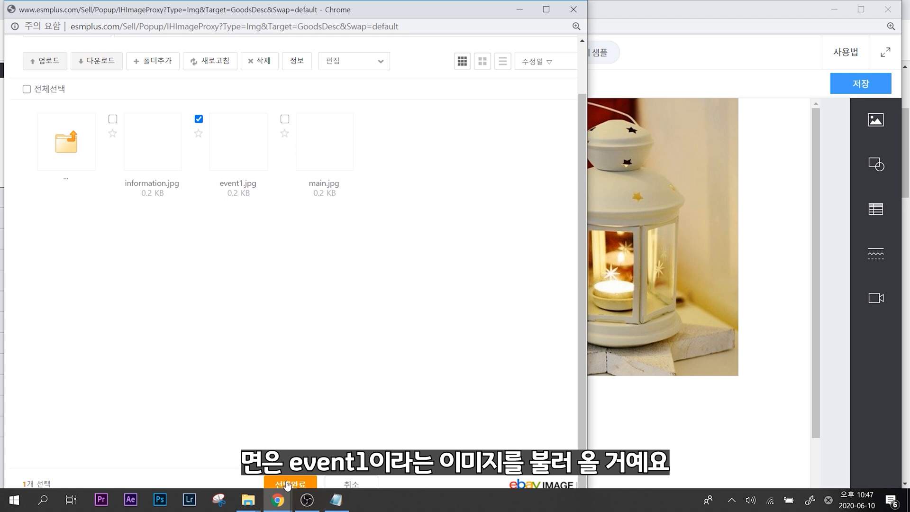
pyautogui.click(287, 484)
pyautogui.click(345, 475)
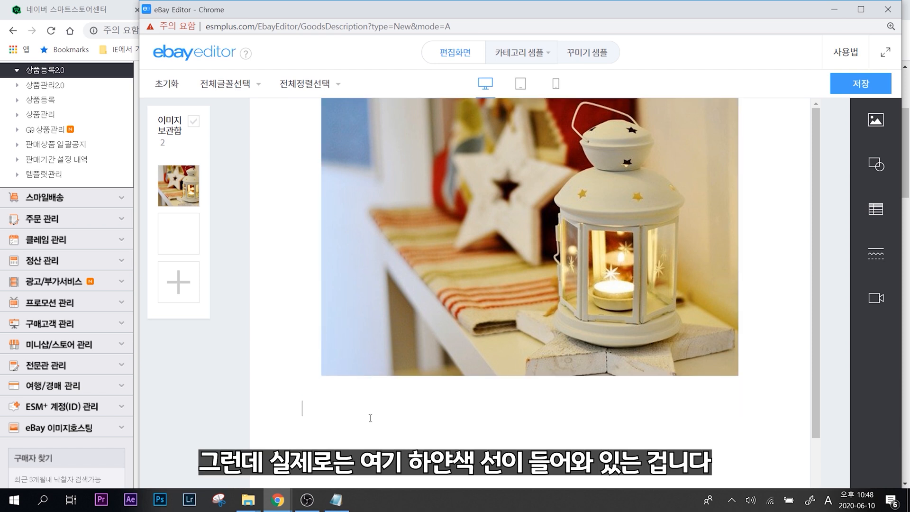
# Open the main folder from the root of the image hosting drive and select main.jpg.
pyautogui.moveTo(290, 501)
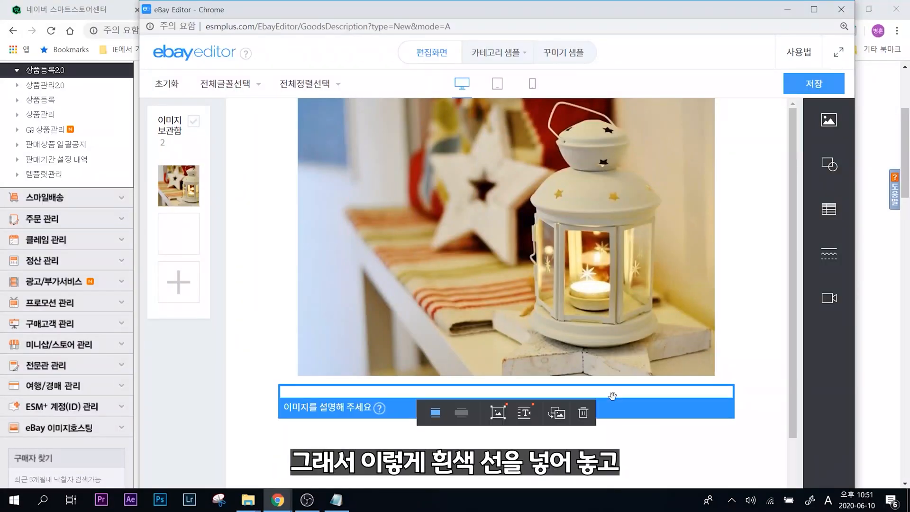
pyautogui.click(646, 436)
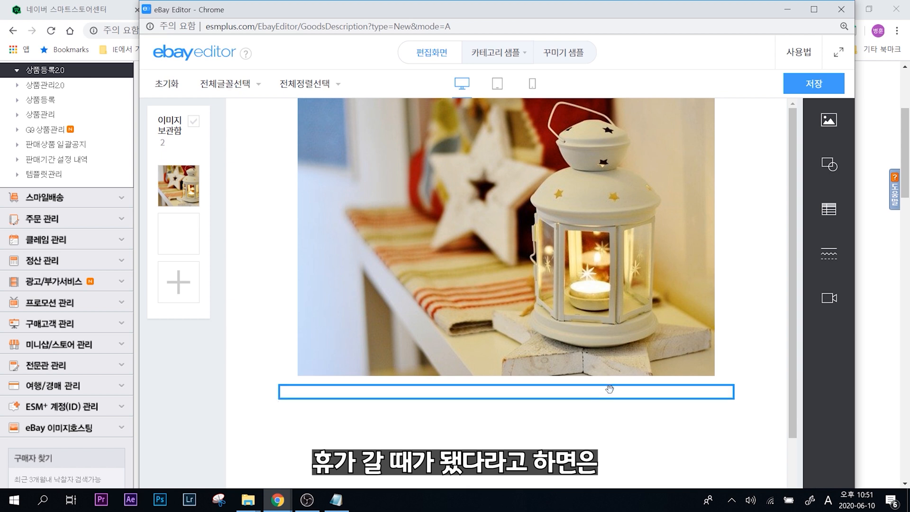
pyautogui.click(625, 417)
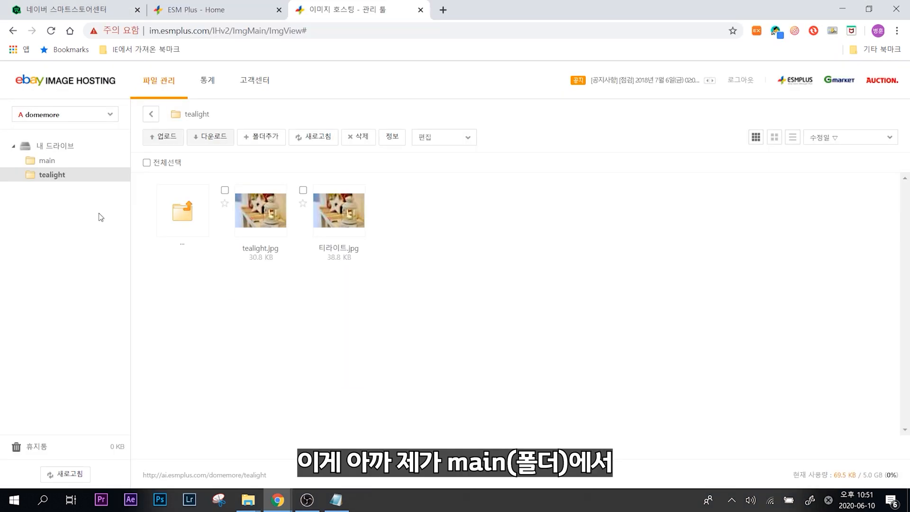
pyautogui.doubleClick(188, 216)
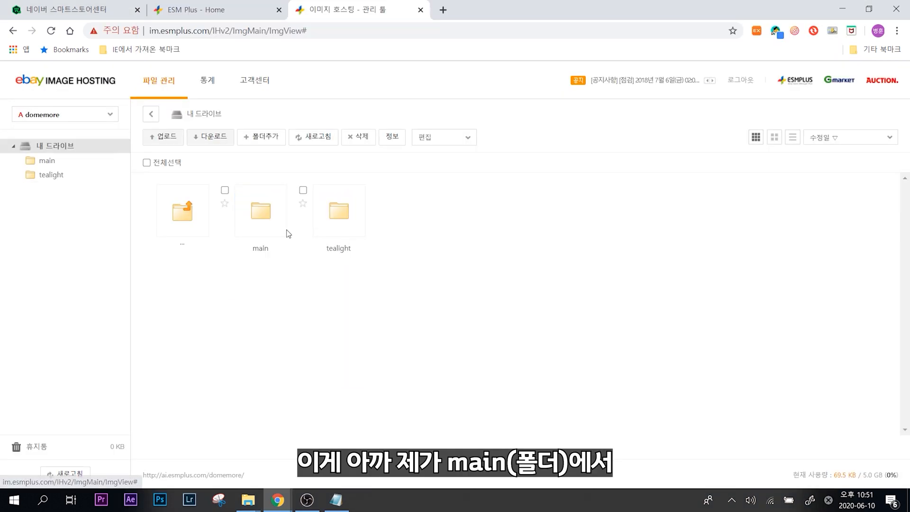
pyautogui.doubleClick(282, 225)
pyautogui.click(426, 226)
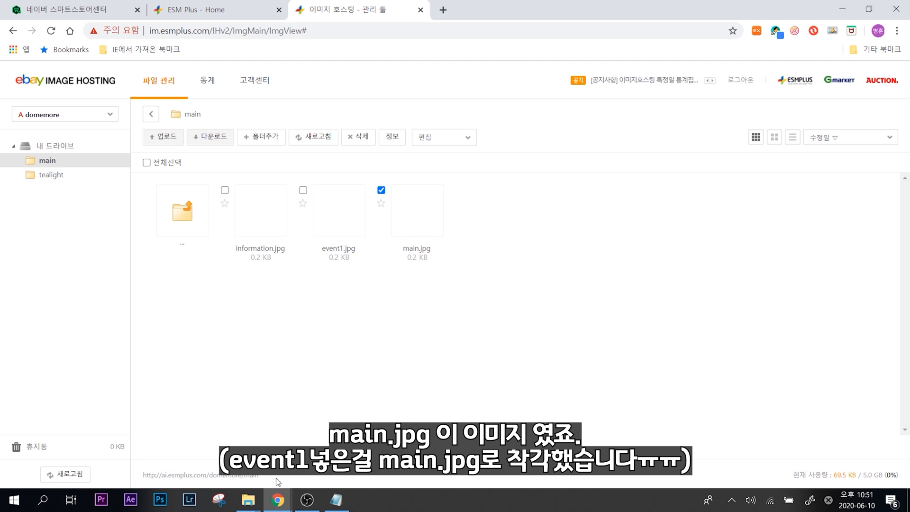
# View the 휴가배송 image from the local 이미지 folder at full size and close the image viewer.
pyautogui.click(248, 500)
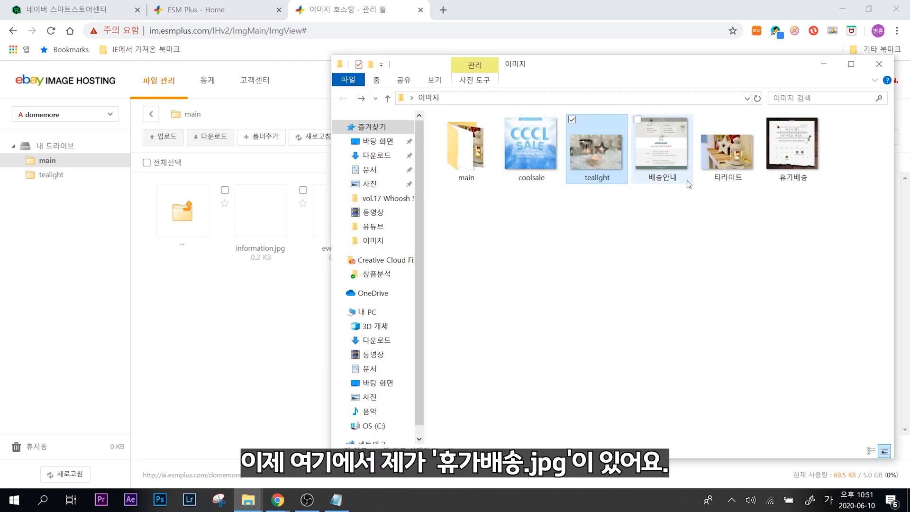
pyautogui.click(801, 132)
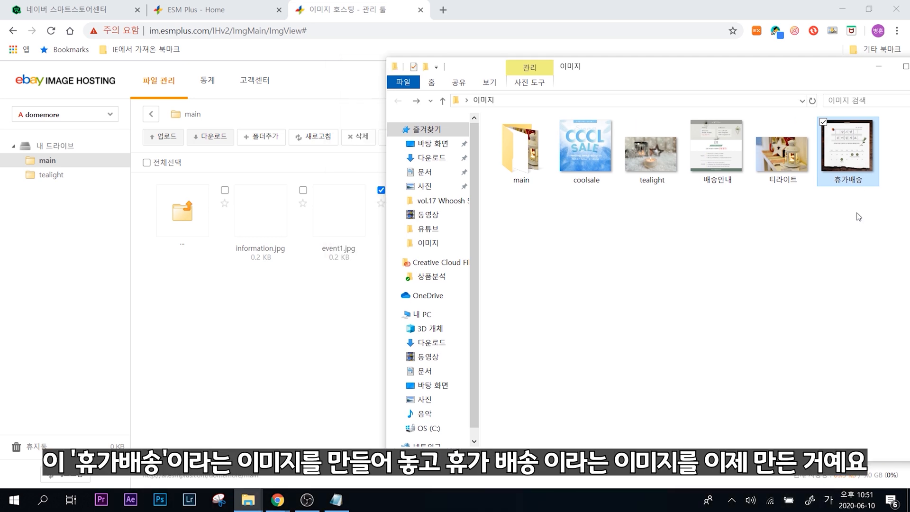
pyautogui.click(857, 206)
pyautogui.doubleClick(844, 146)
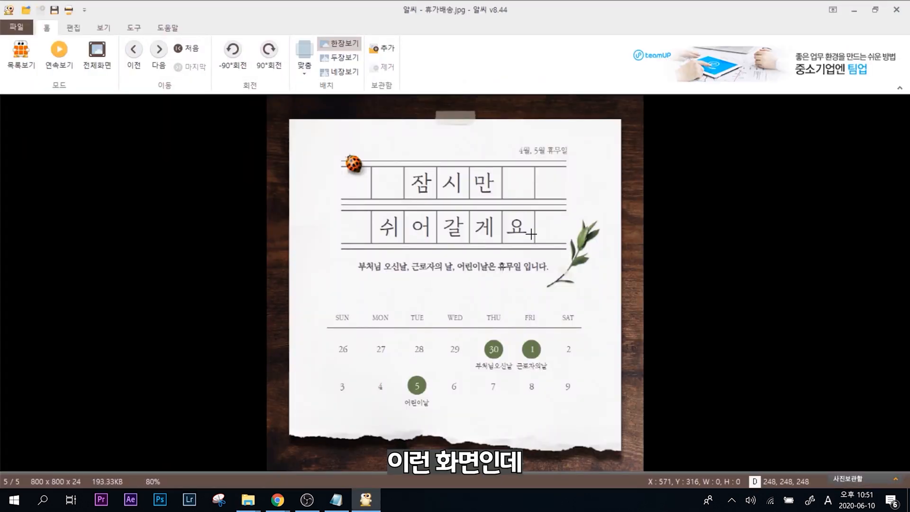
pyautogui.click(897, 10)
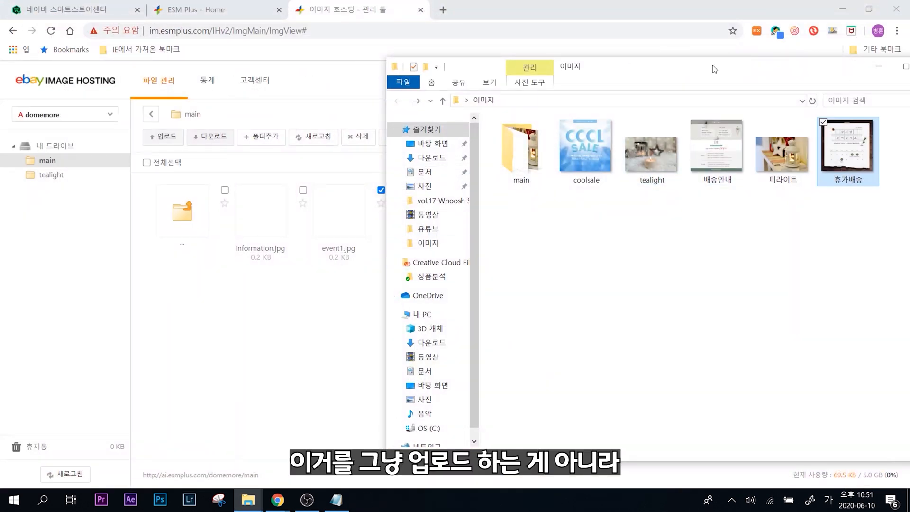
# Rename the 휴가배송 image file in the local 이미지 folder to main.
pyautogui.moveTo(724, 77); pyautogui.dragTo(700, 68)
pyautogui.click(825, 172)
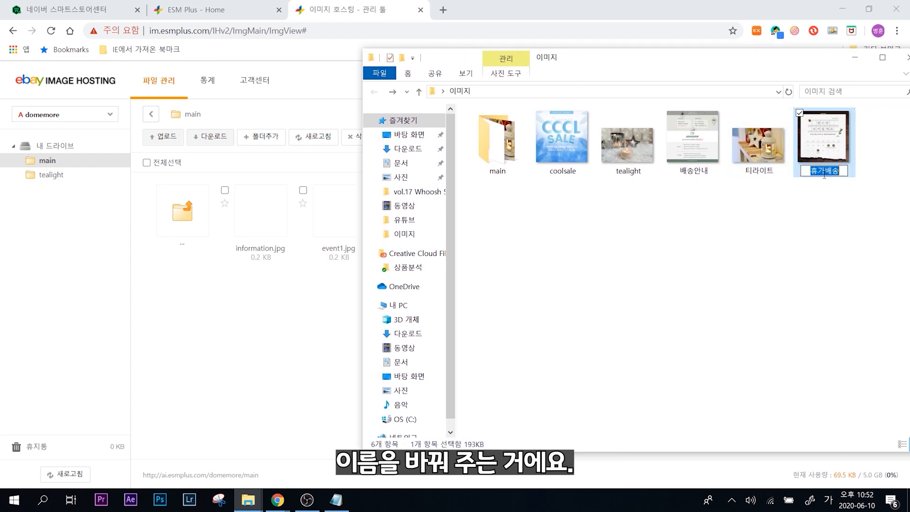
pyautogui.press('BackSpace')
pyautogui.press('Hangul')
pyautogui.write('ma')
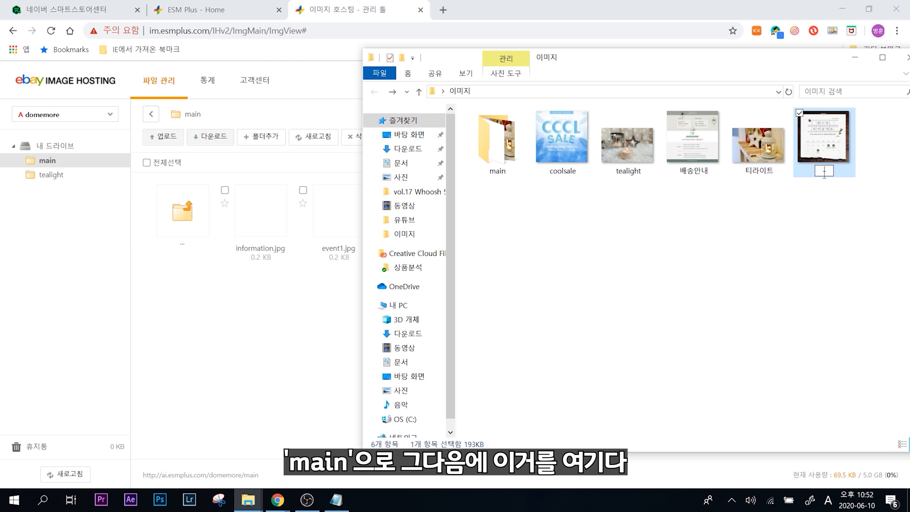
pyautogui.write('in')
pyautogui.press('Return')
# Upload the renamed main image into the hosted main folder, overwriting the existing main.jpg.
pyautogui.moveTo(835, 139); pyautogui.dragTo(282, 352)
pyautogui.click(526, 397)
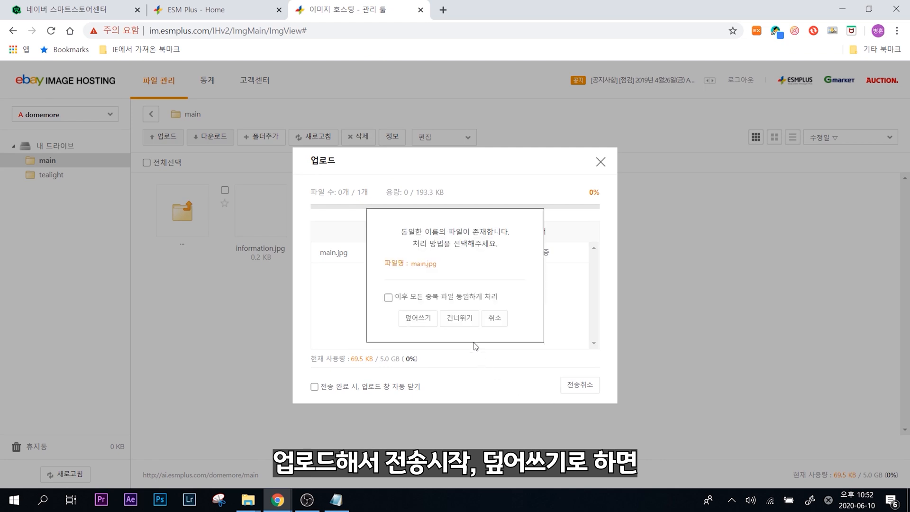
pyautogui.click(433, 324)
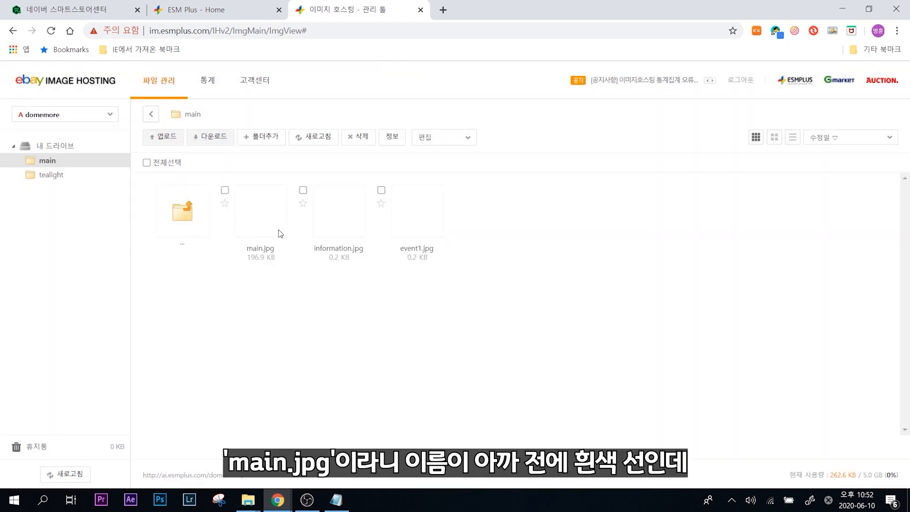
pyautogui.click(271, 228)
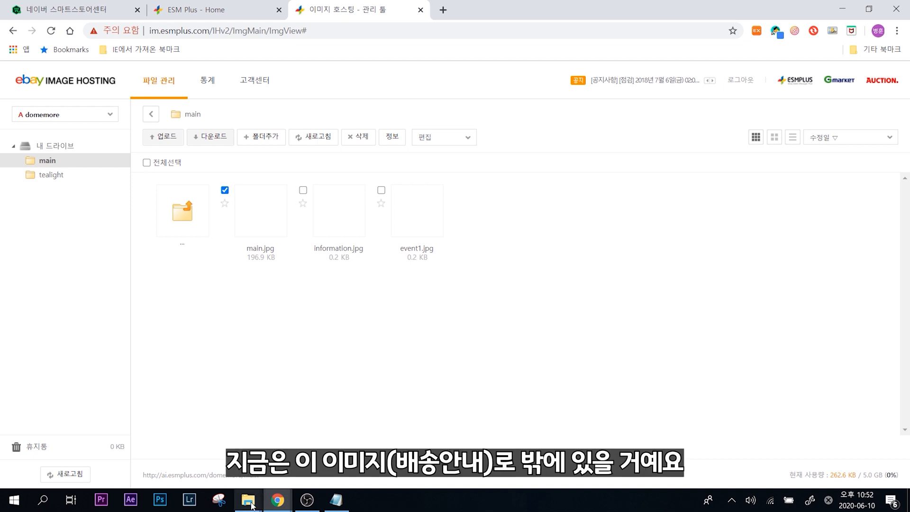
# Return to the eBay Editor window, save the product description and close the editor.
pyautogui.moveTo(248, 500)
pyautogui.click(348, 446)
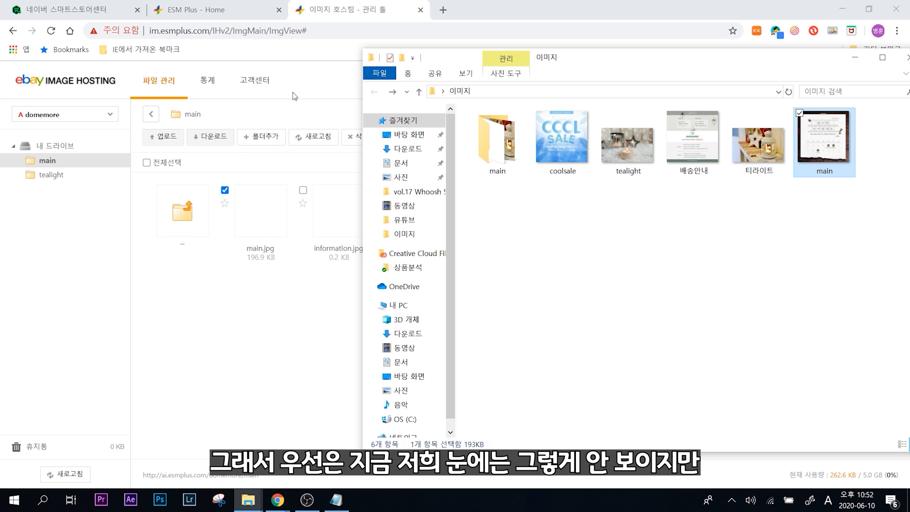
pyautogui.click(219, 19)
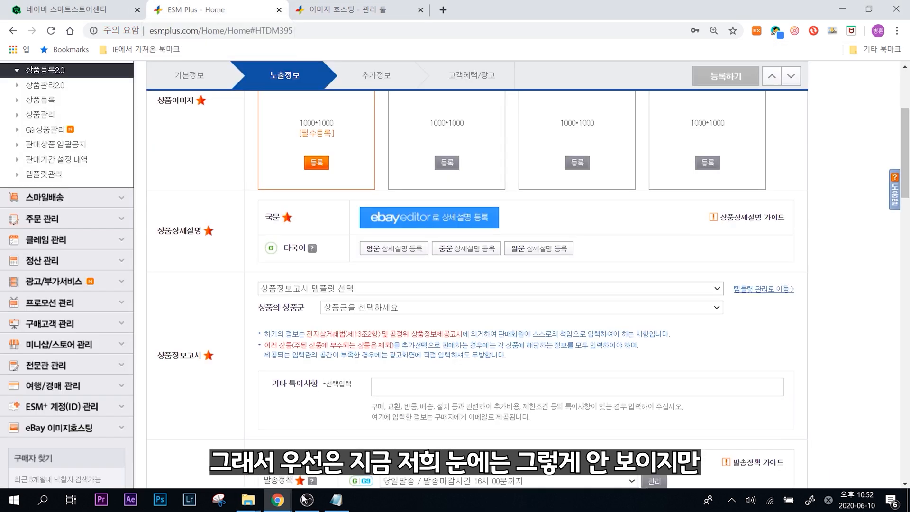
pyautogui.moveTo(248, 500)
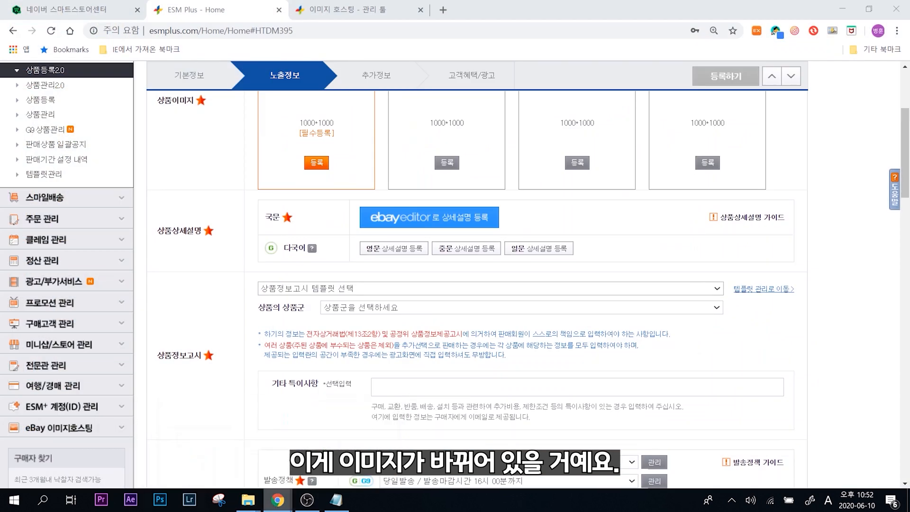
pyautogui.click(337, 459)
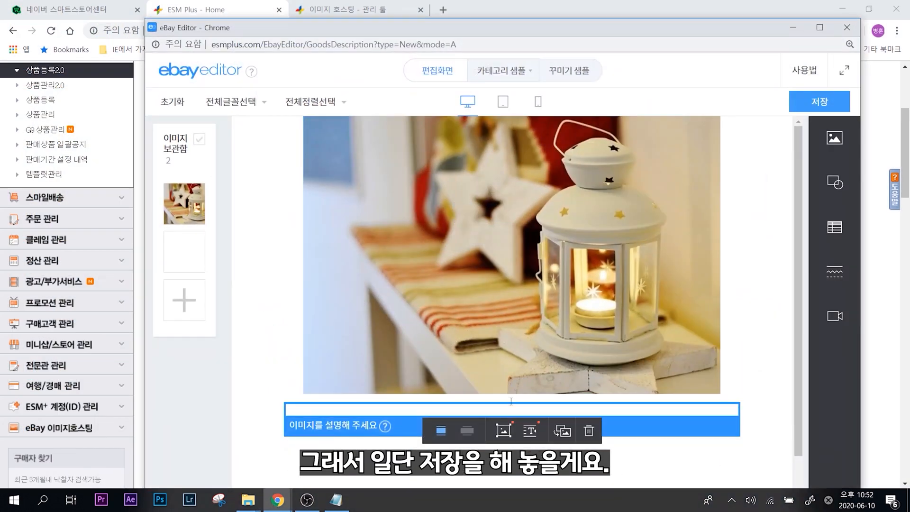
pyautogui.click(827, 105)
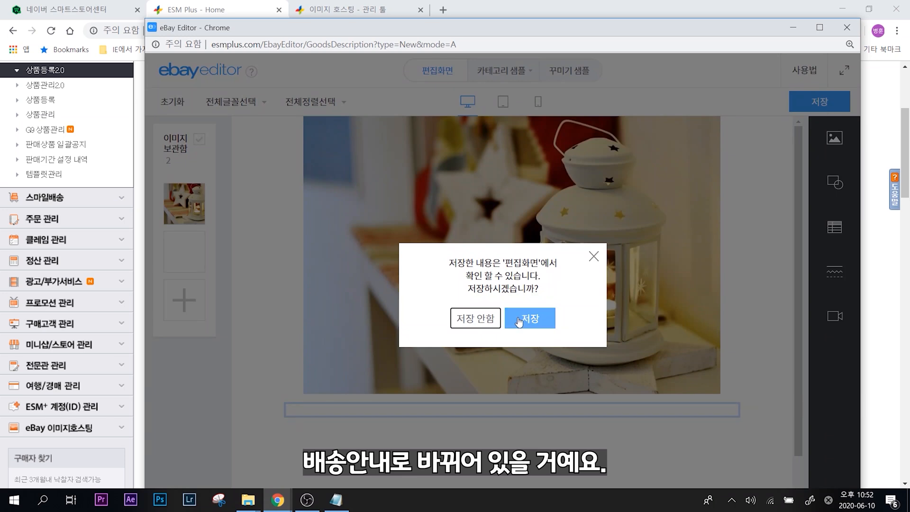
pyautogui.click(530, 318)
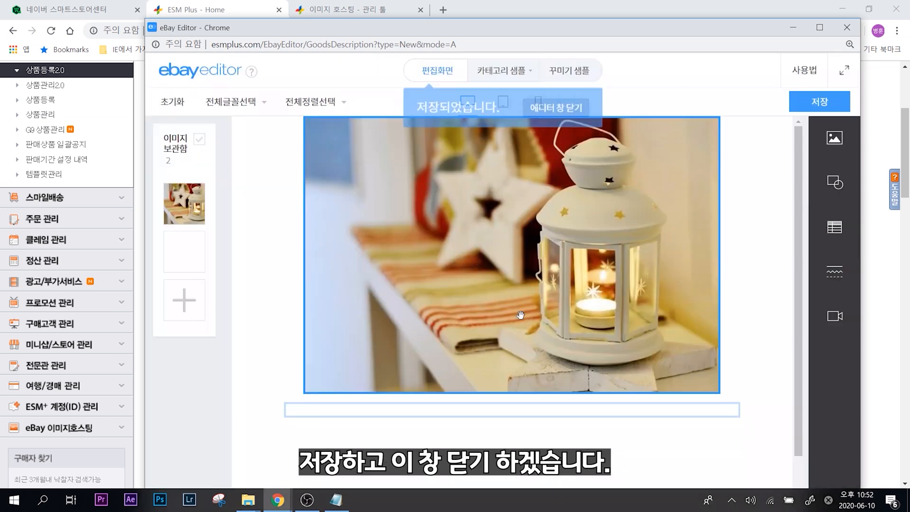
pyautogui.click(577, 110)
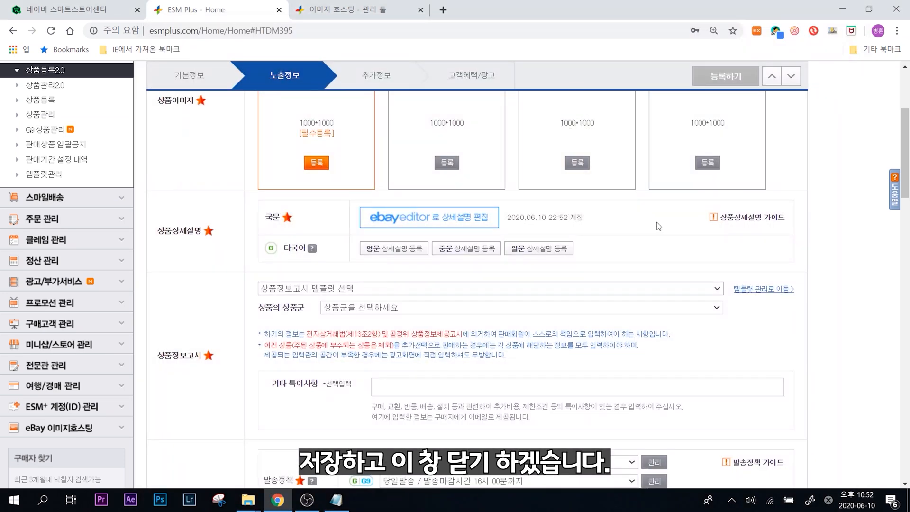
# Reopen the saved product description for editing and examine the area below the lantern image.
pyautogui.click(480, 220)
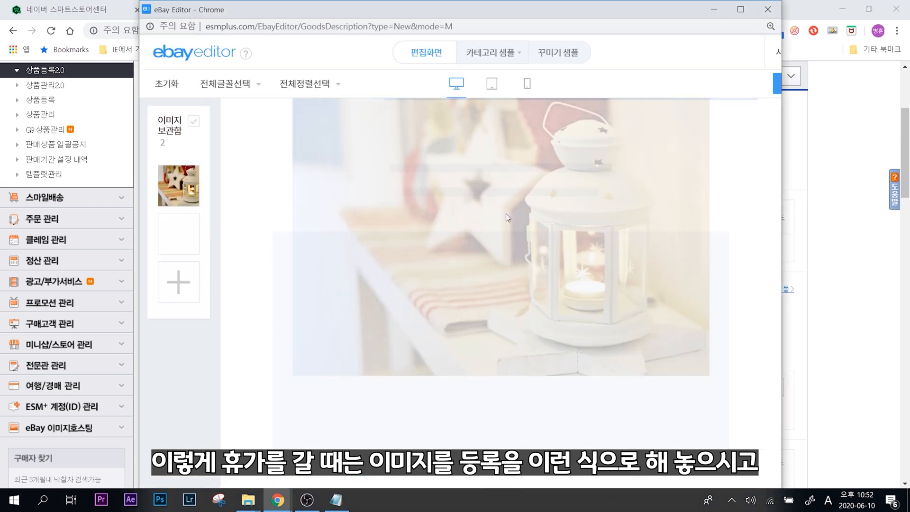
pyautogui.scroll(-2, 418, 327)
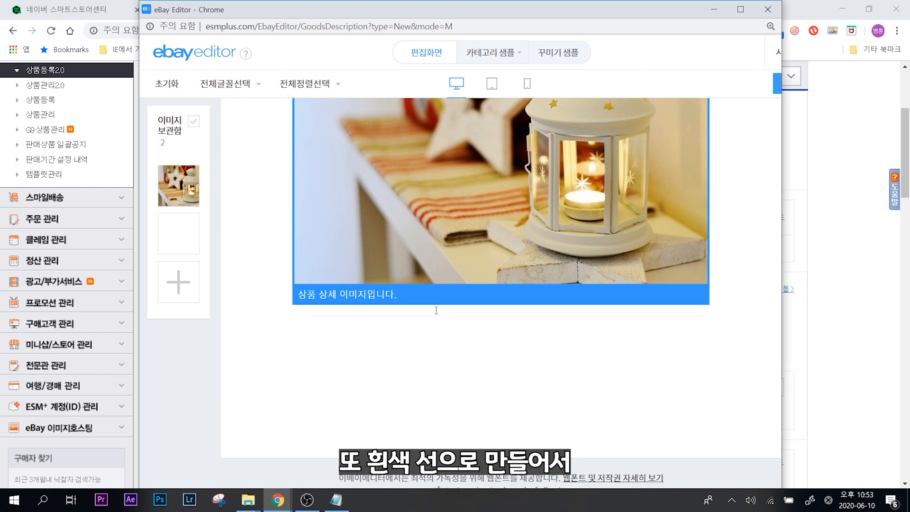
pyautogui.click(875, 264)
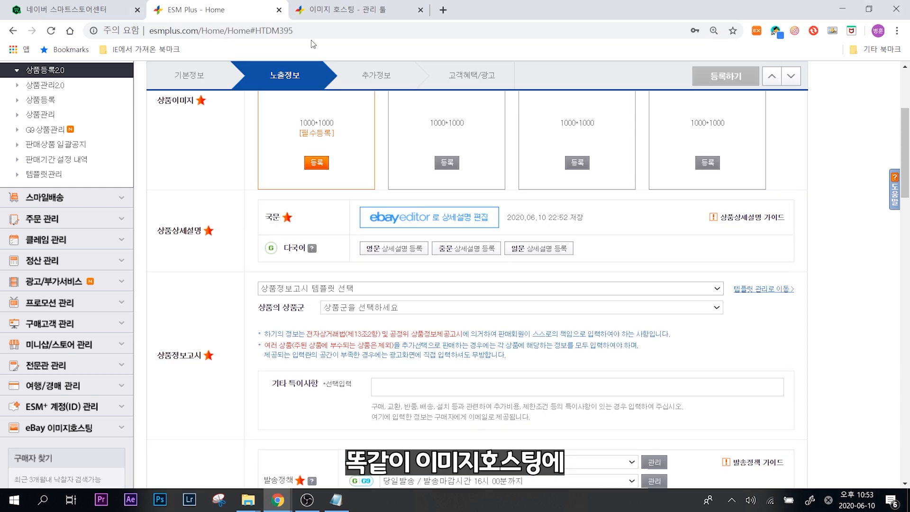
# Return to the image hosting drive, reopen its main folder from the root and review the main, information and event1 images.
pyautogui.click(355, 12)
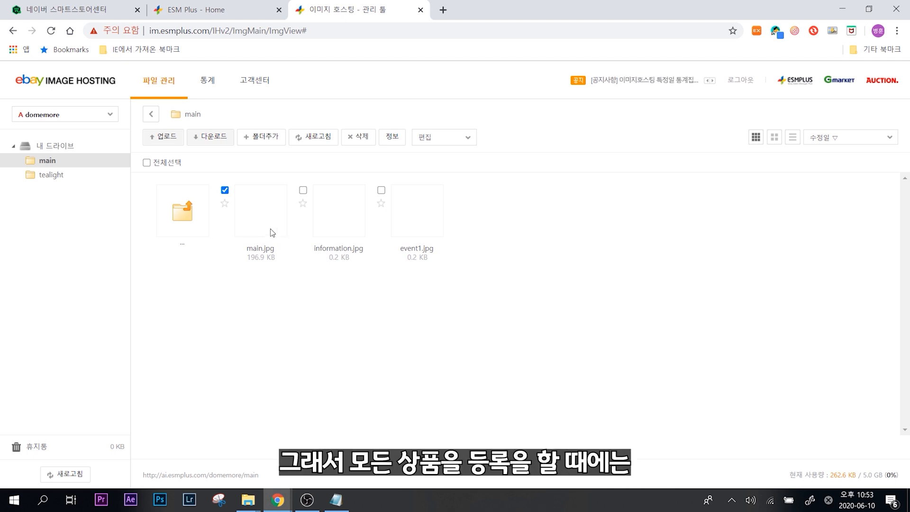
pyautogui.doubleClick(174, 211)
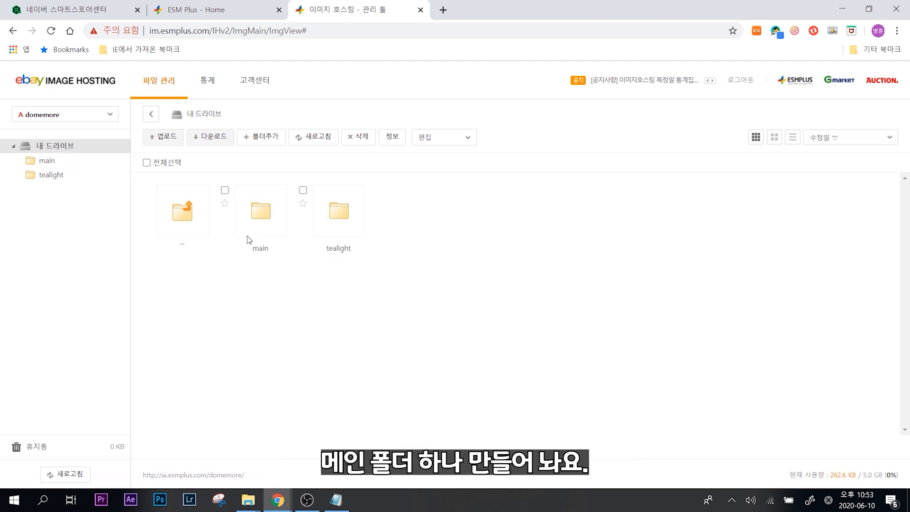
pyautogui.doubleClick(260, 211)
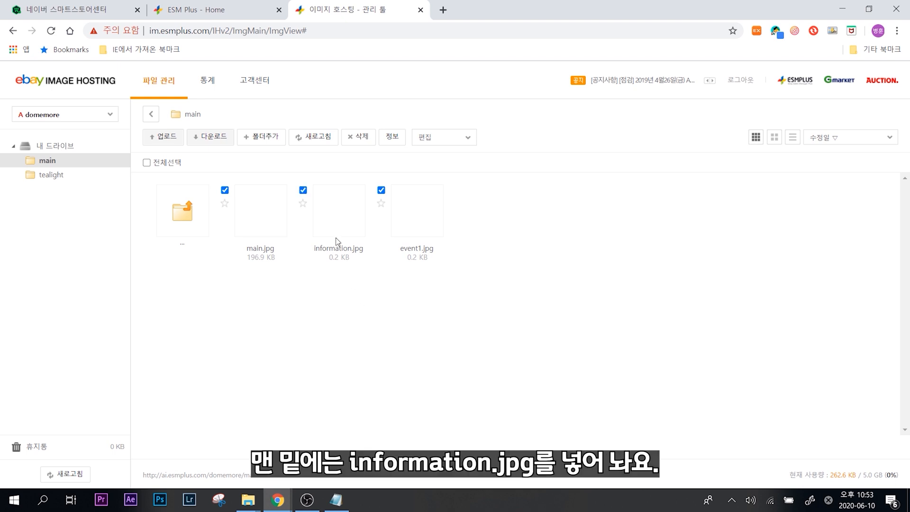
pyautogui.click(412, 249)
pyautogui.click(355, 230)
pyautogui.click(246, 231)
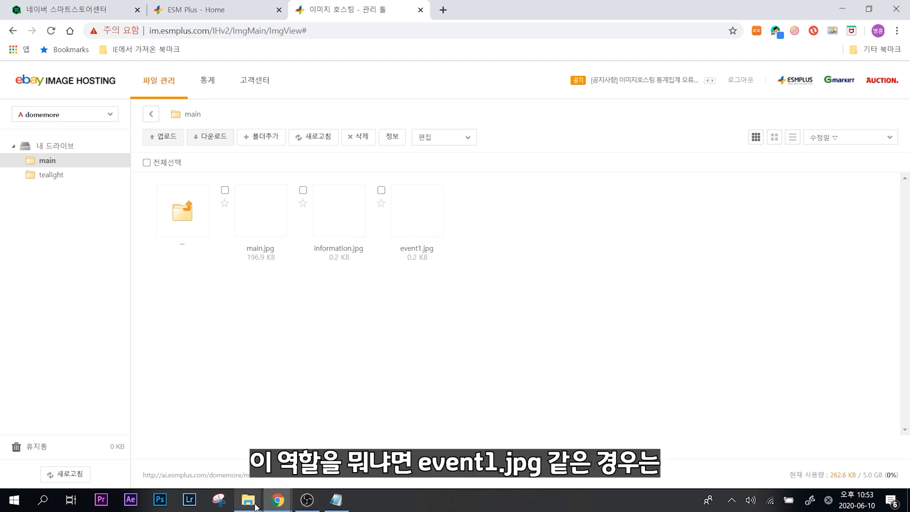
# Bring up the local 이미지 folder, view the coolsale image at full size, and return to the hosted main folder.
pyautogui.moveTo(248, 500)
pyautogui.click(345, 445)
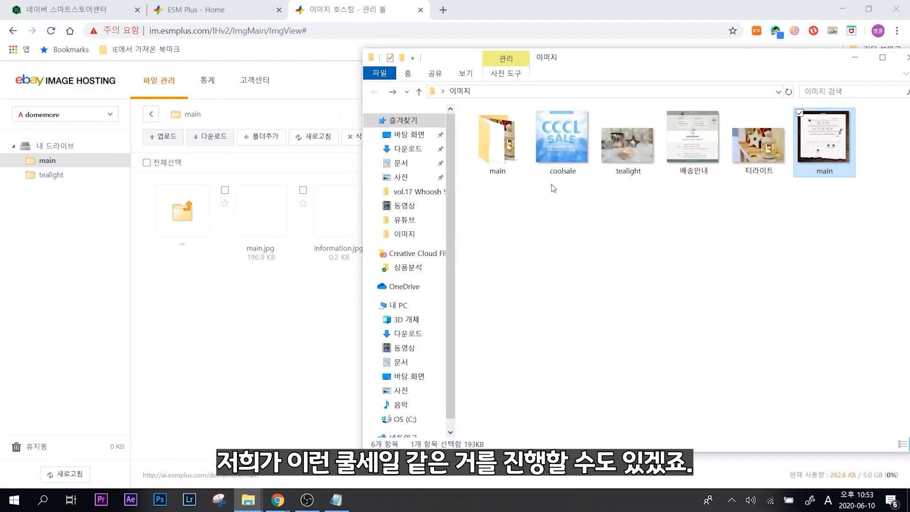
pyautogui.click(562, 157)
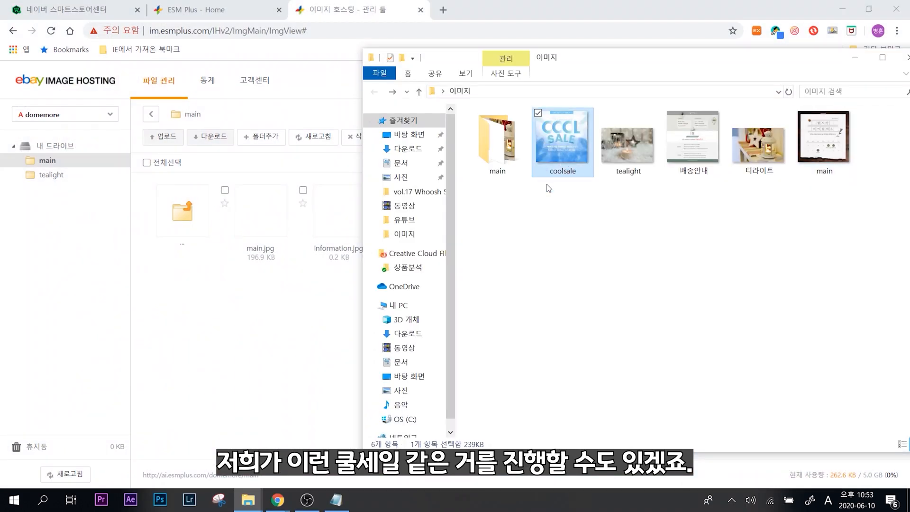
pyautogui.doubleClick(558, 157)
pyautogui.click(901, 11)
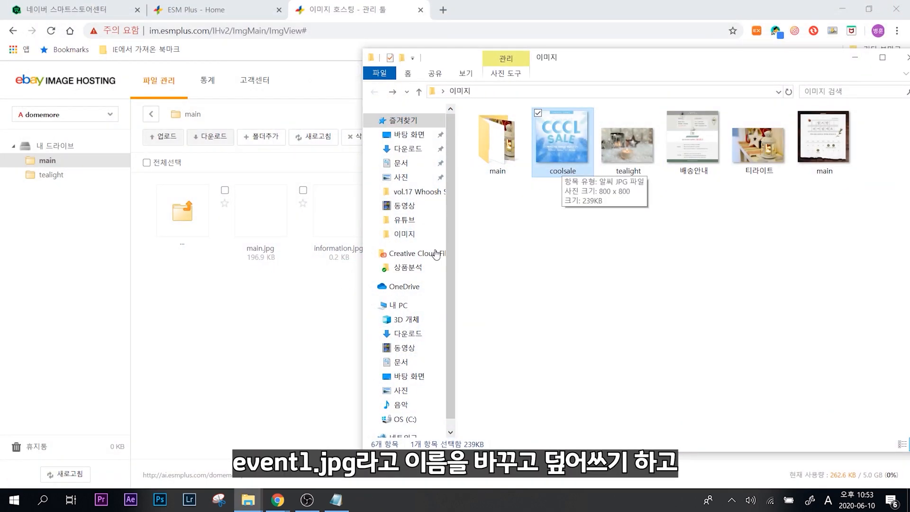
pyautogui.click(337, 311)
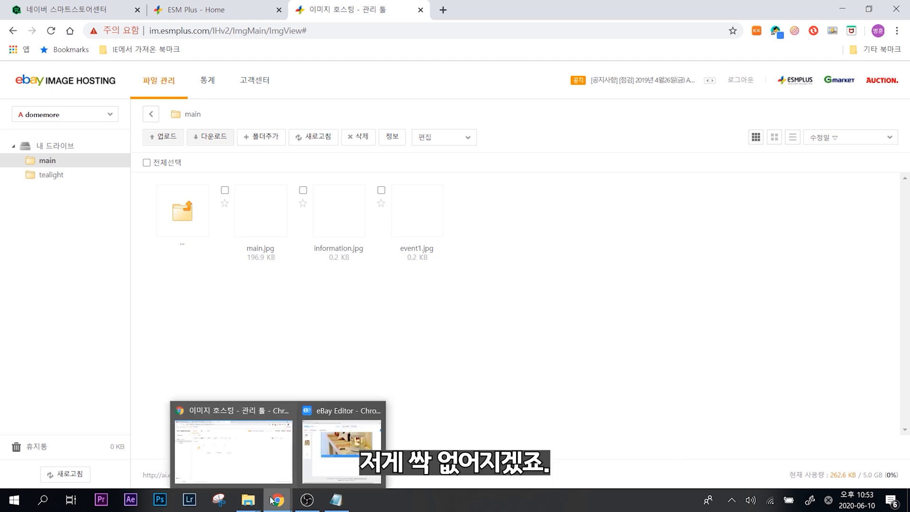
# View the 배송안내 image from the local 이미지 folder at full size, then close the image viewer.
pyautogui.click(248, 500)
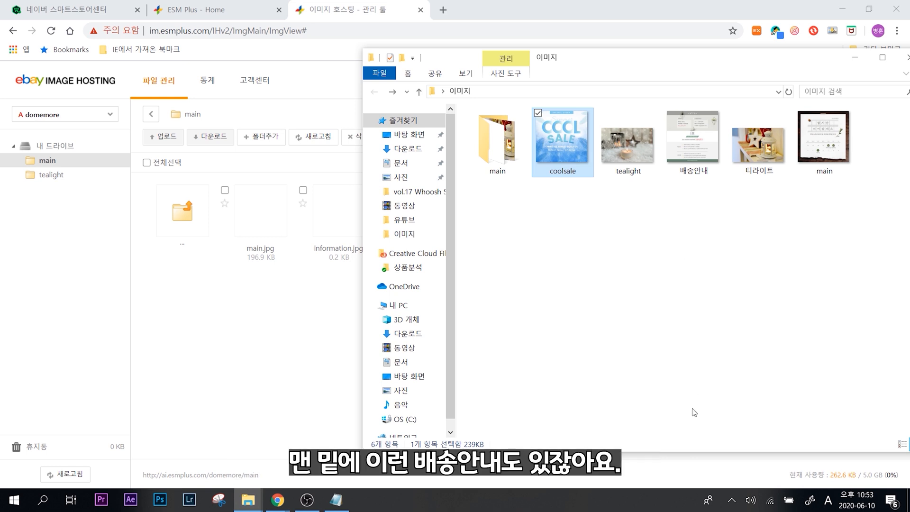
pyautogui.click(701, 149)
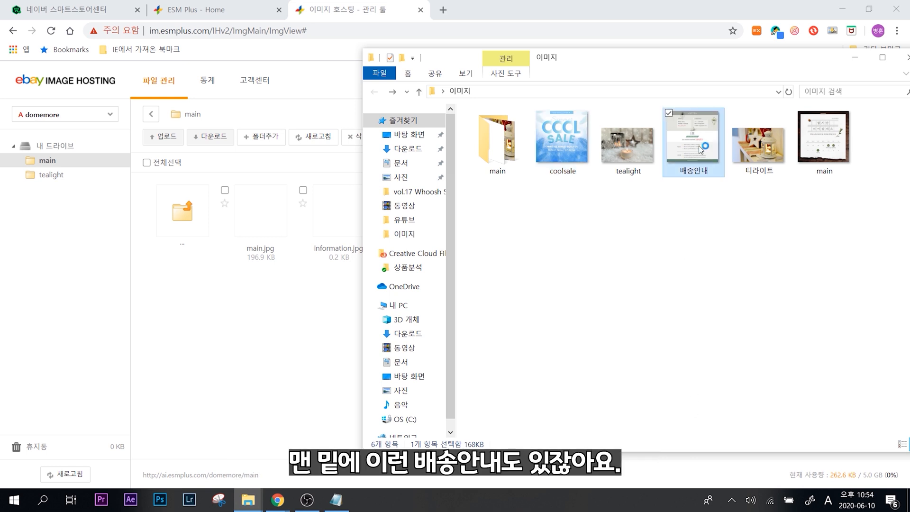
pyautogui.doubleClick(700, 150)
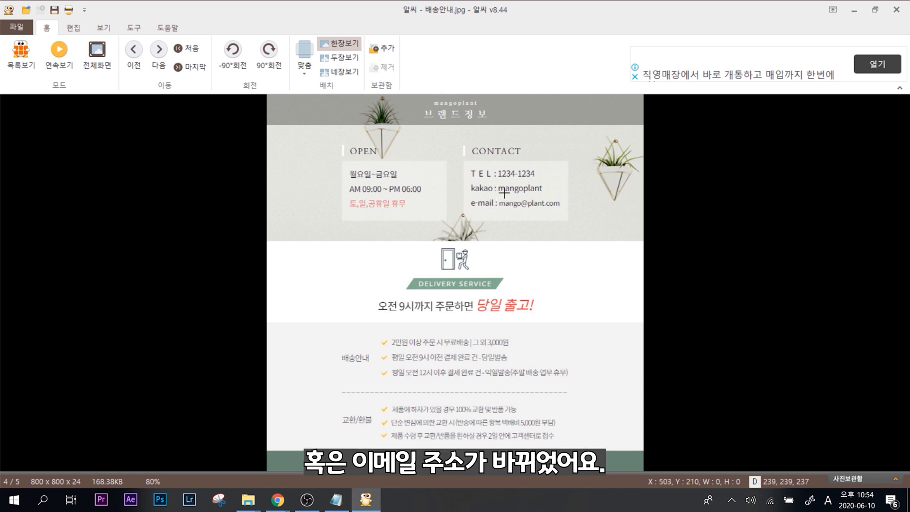
pyautogui.click(896, 11)
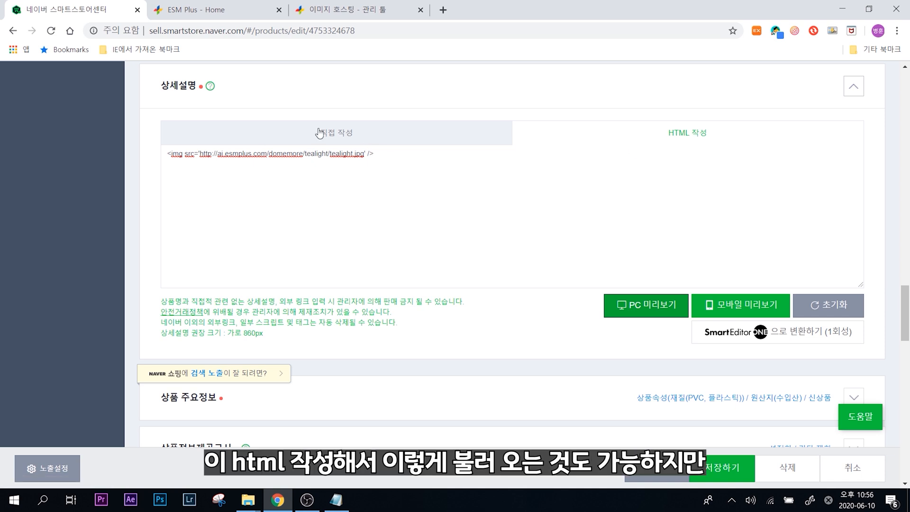
# Start the product's detailed description in SmartEditor ONE and insert the hosted tealight/tealight.jpg image by converting its HTML img tag.
pyautogui.click(336, 136)
pyautogui.click(493, 171)
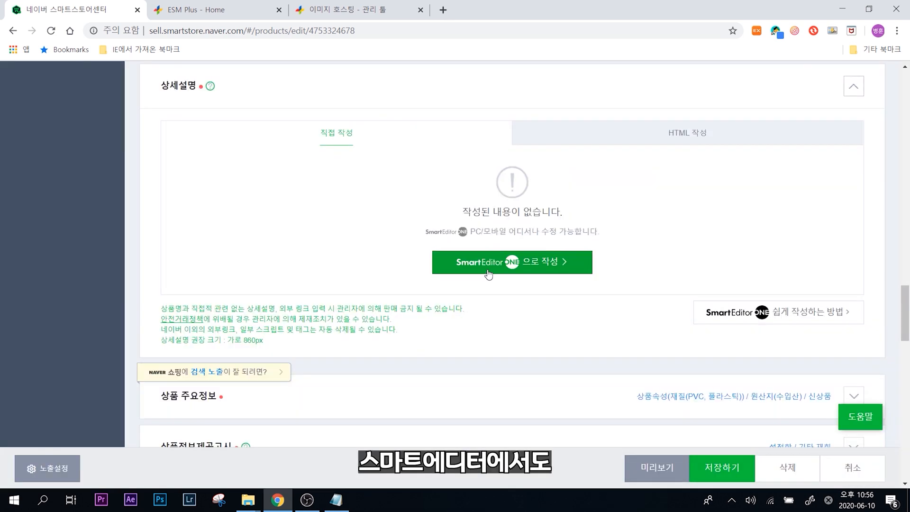
pyautogui.click(494, 262)
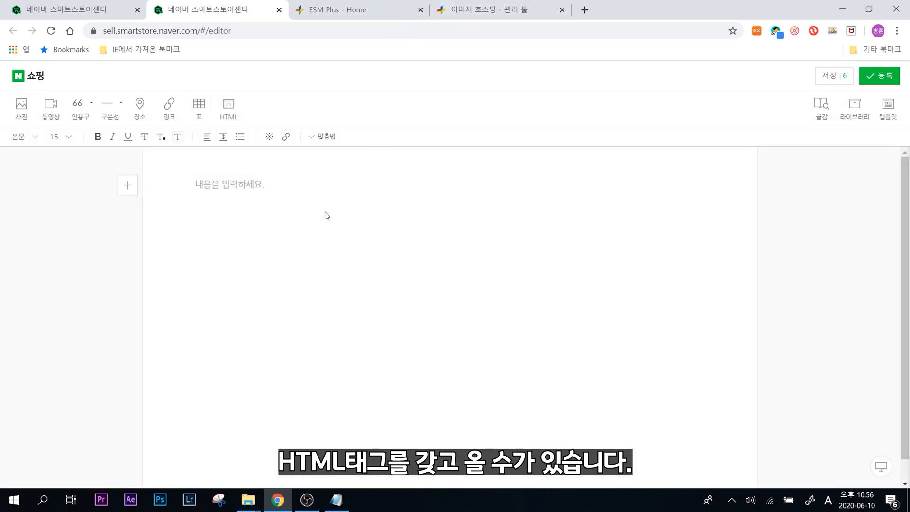
pyautogui.click(230, 111)
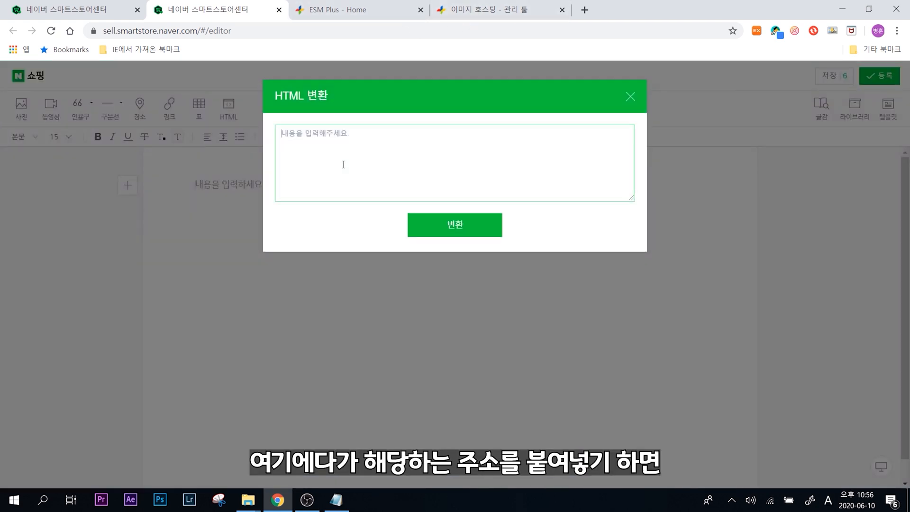
pyautogui.hotkey('ctrl', 'v')
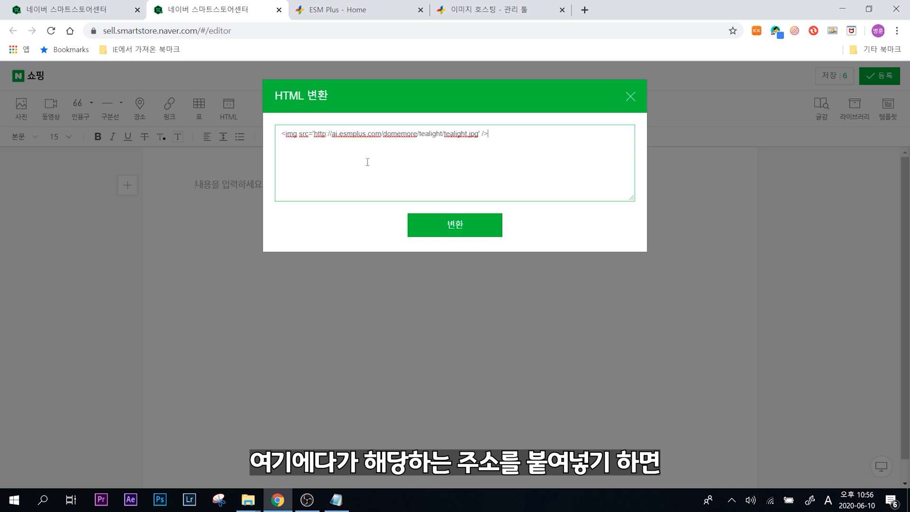
pyautogui.click(432, 224)
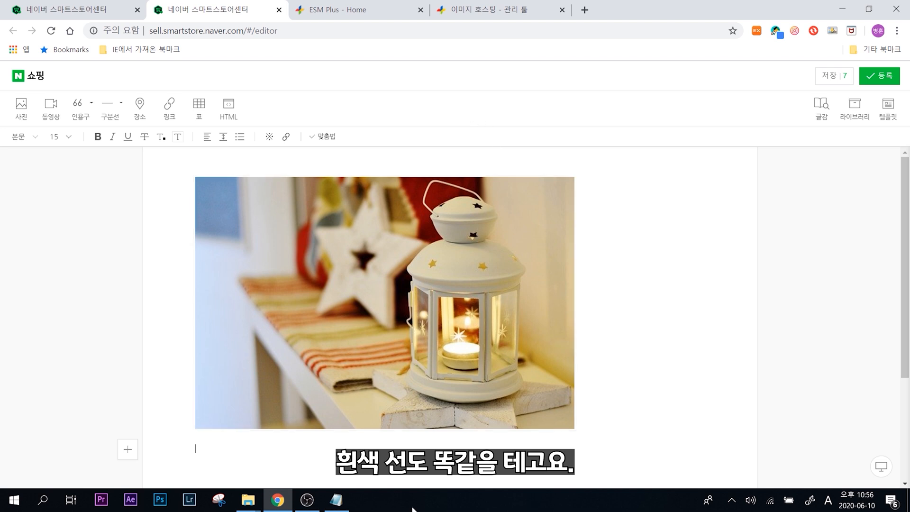
# Copy the HTML tag of main.jpg from the hosted main folder and insert it below the lantern image in the SmartEditor description.
pyautogui.click(484, 9)
pyautogui.rightClick(264, 220)
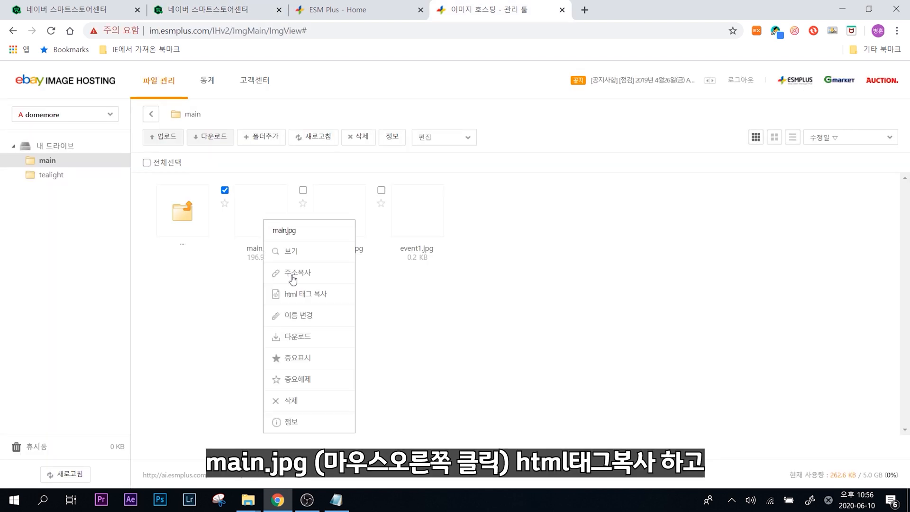
pyautogui.click(299, 294)
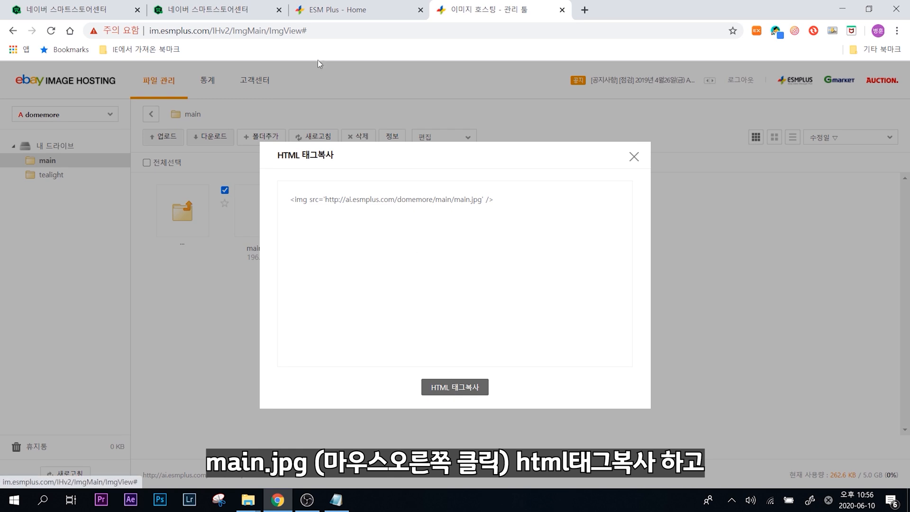
pyautogui.click(266, 12)
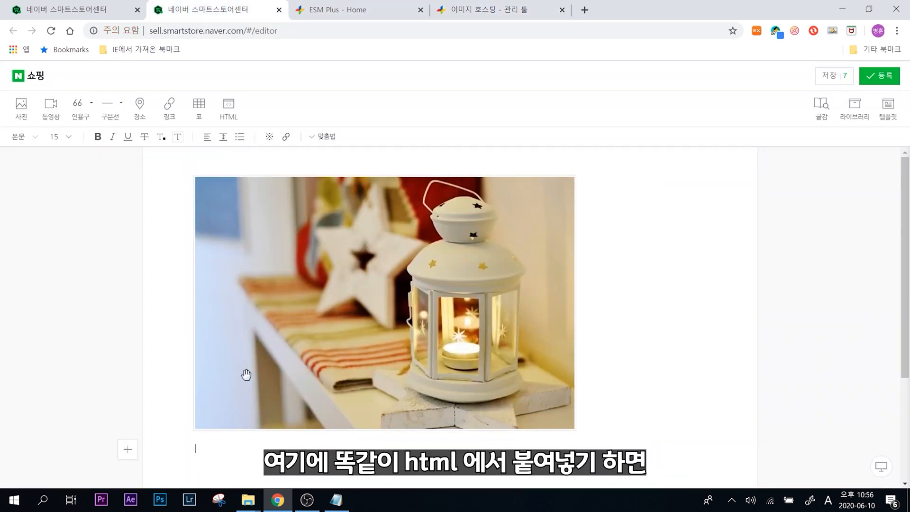
pyautogui.click(230, 110)
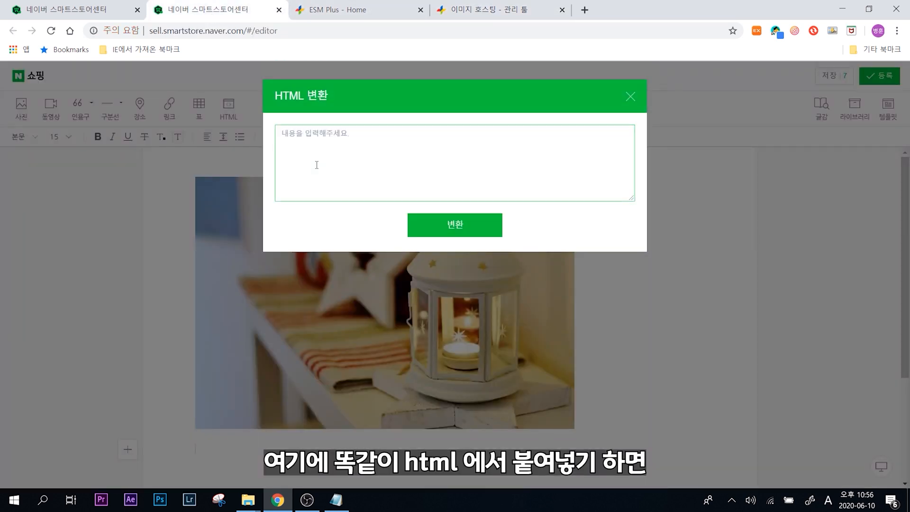
pyautogui.hotkey('ctrl', 'v')
pyautogui.click(455, 226)
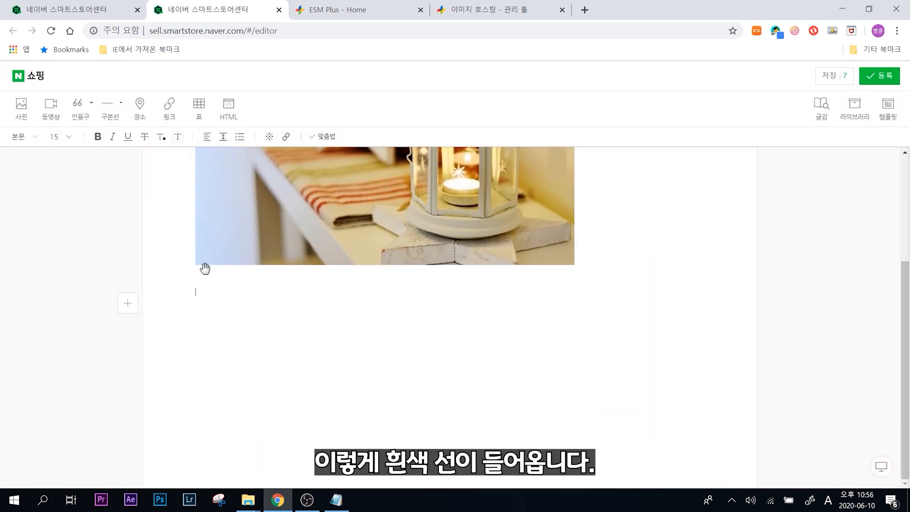